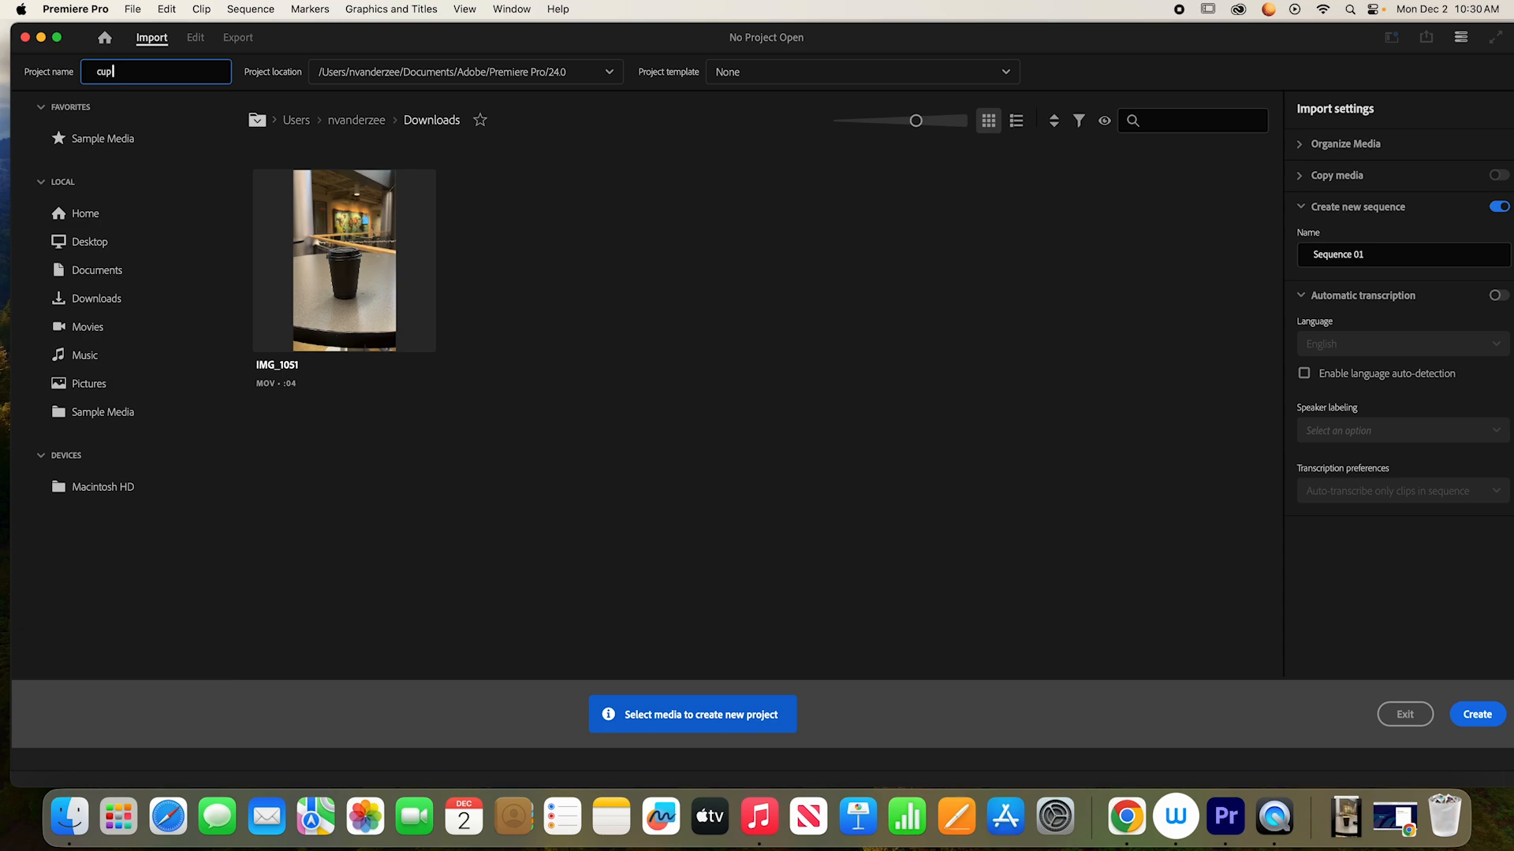
Step: Create a project named cup lid from the IMG_1051 clip in the Downloads folder, with a new sequence
{"action": "left_click", "coordinate": [578, 195]}
{"action": "left_click", "coordinate": [92, 221]}
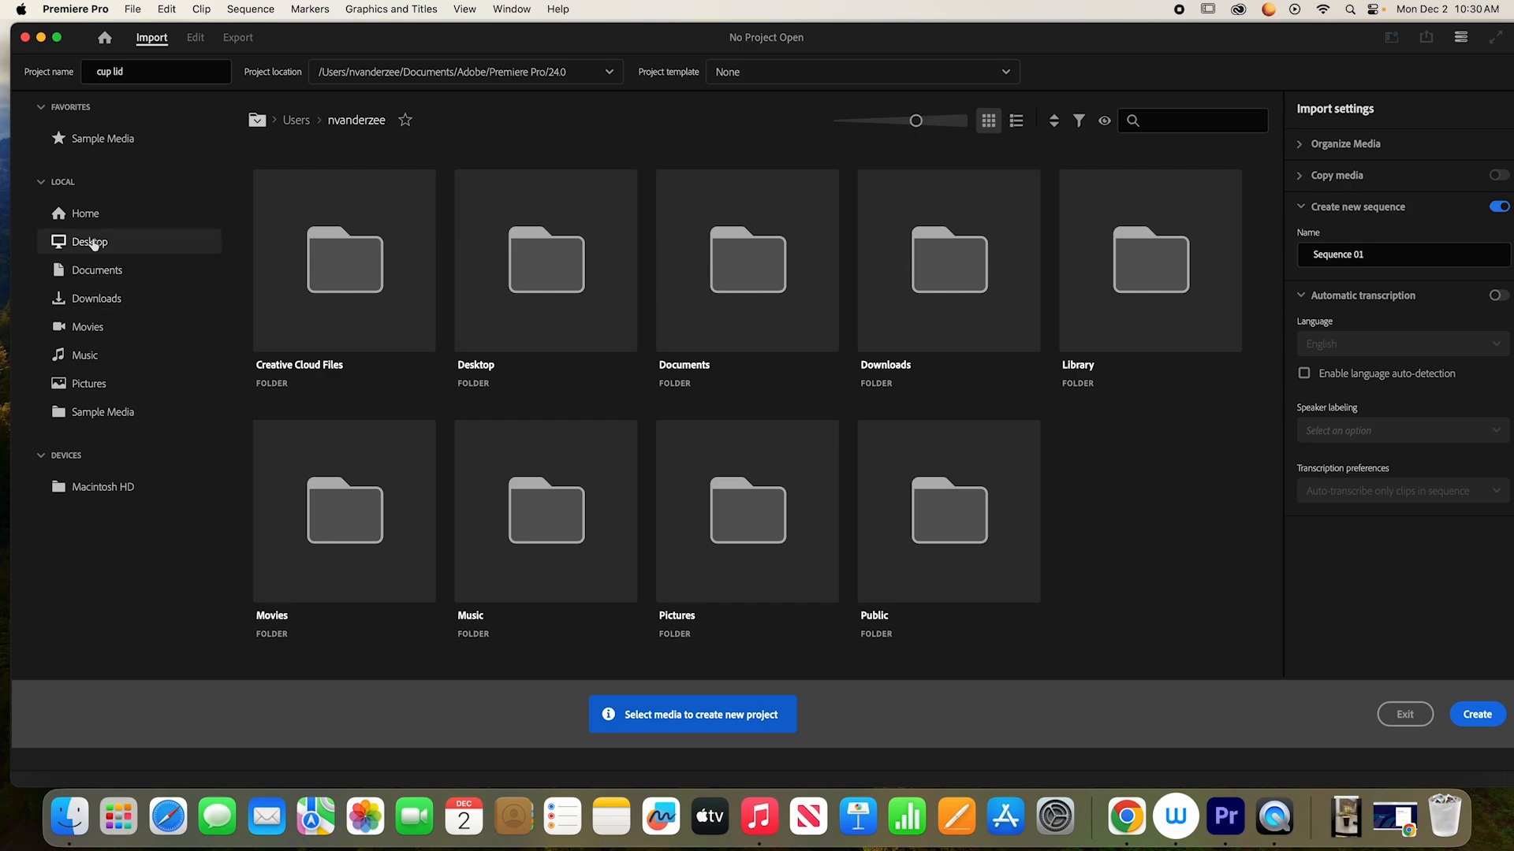
{"action": "left_click", "coordinate": [96, 299]}
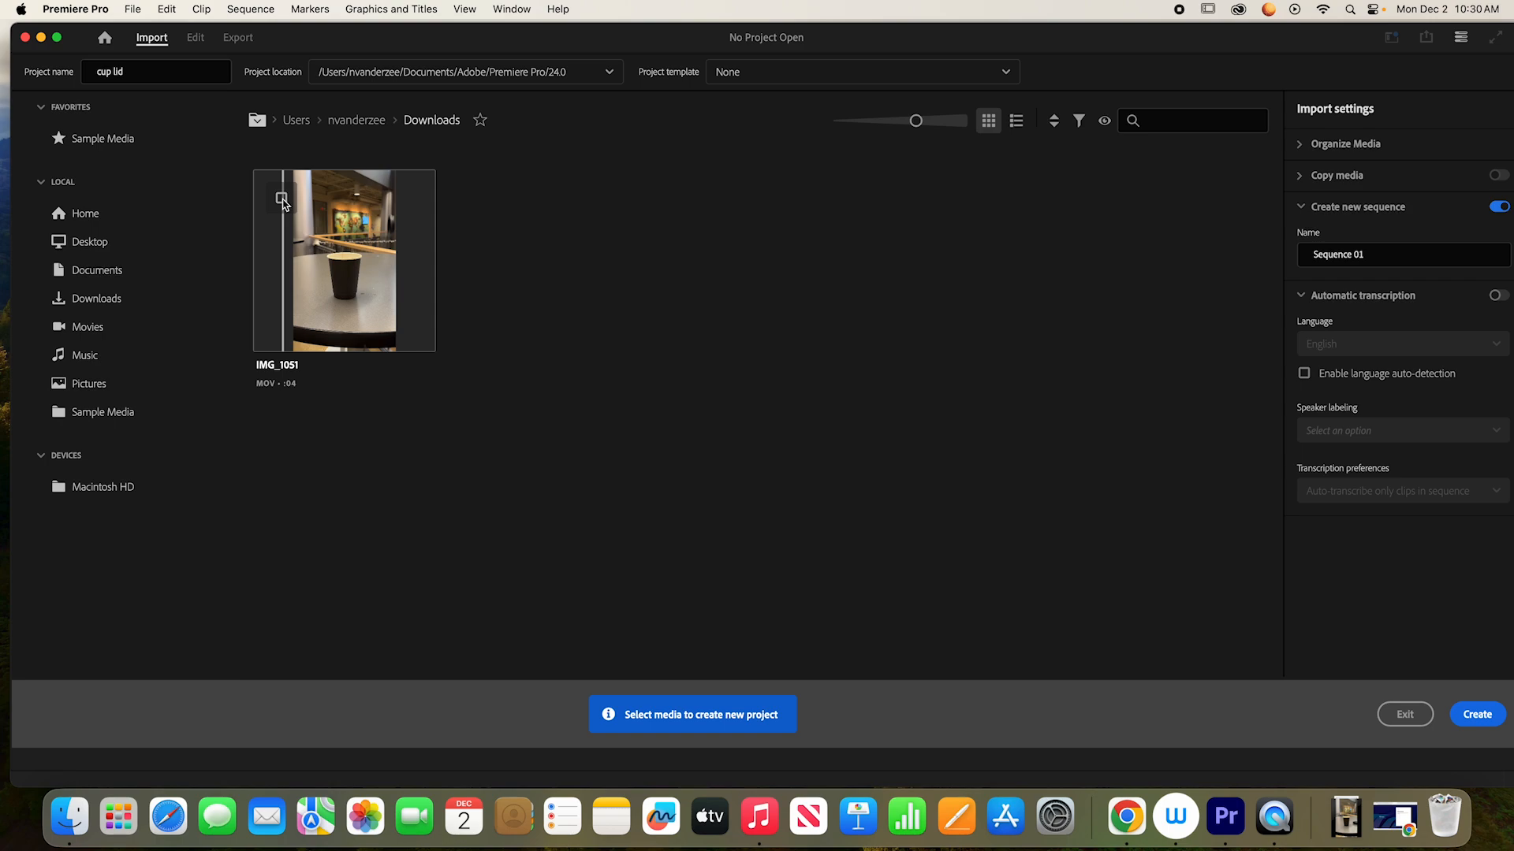
{"action": "left_click", "coordinate": [282, 199]}
{"action": "left_click", "coordinate": [1495, 724]}
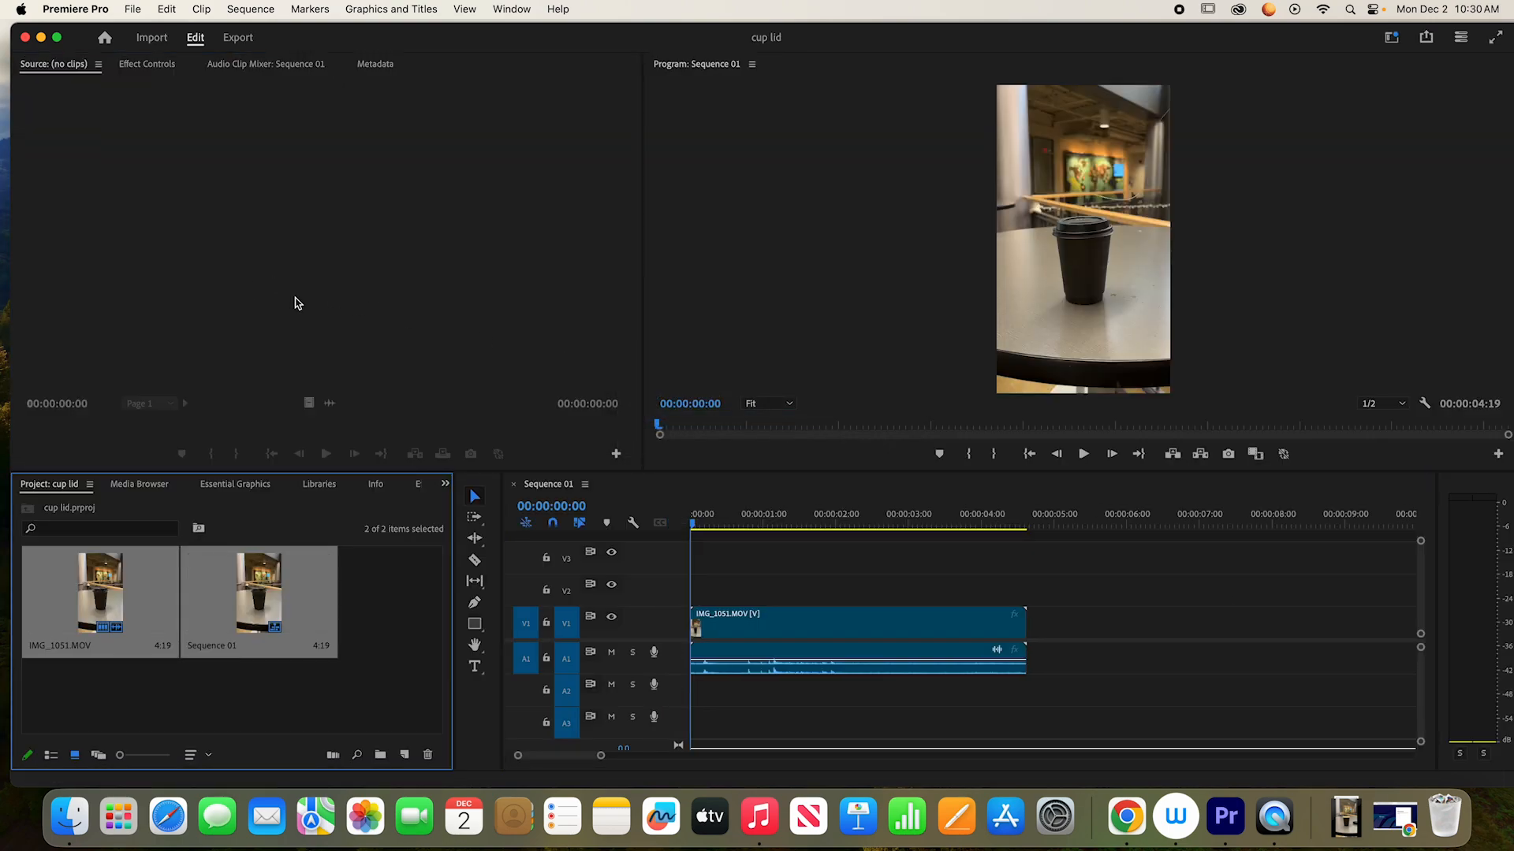
Step: Scrub through the sequence from its start to about 00:00:03:11 to preview the cup footage
{"action": "left_click", "coordinate": [694, 527]}
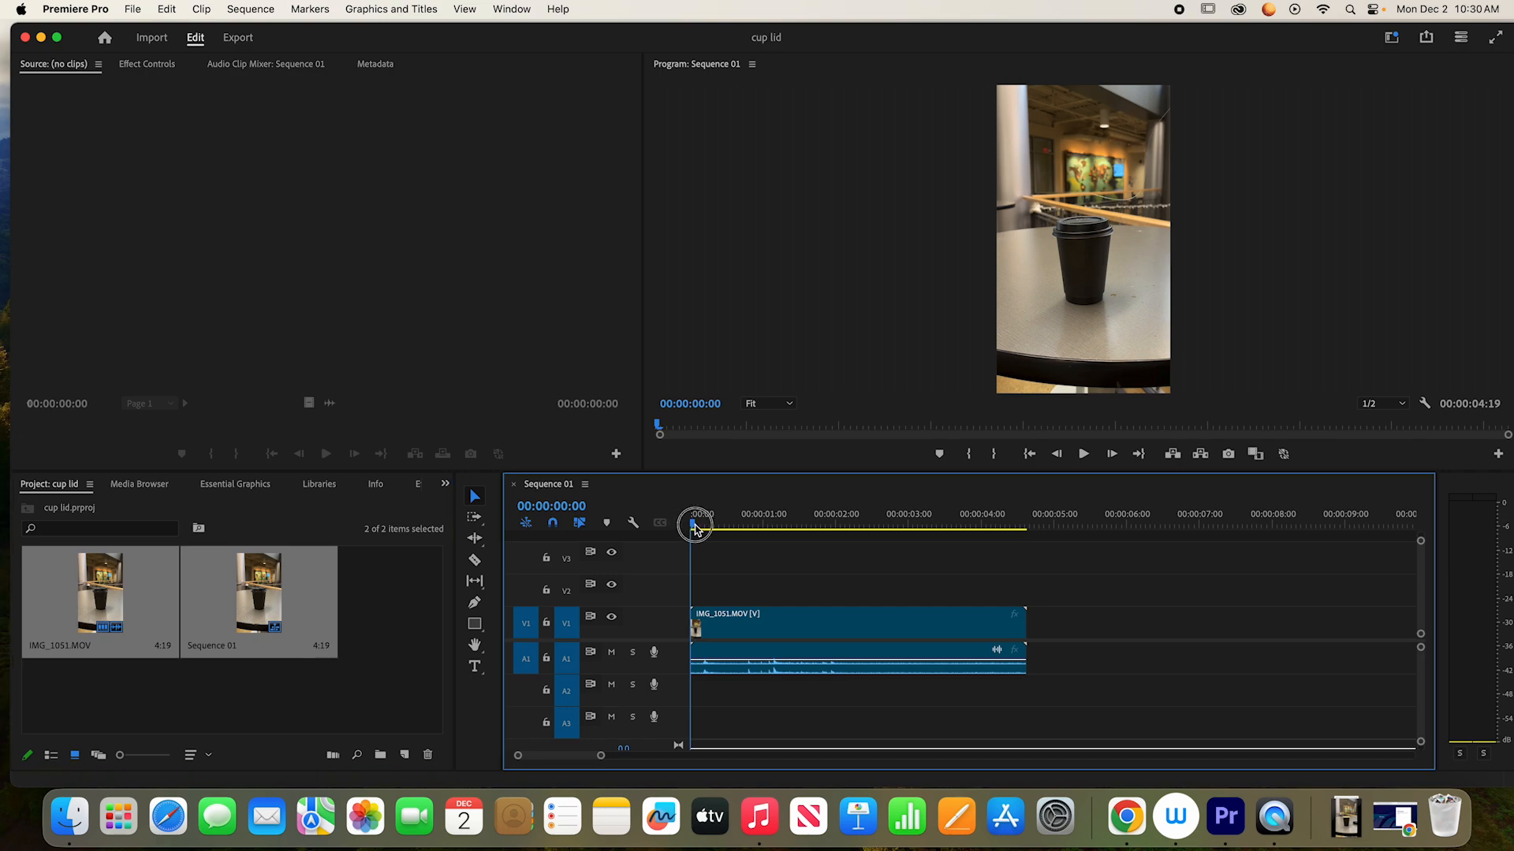
{"action": "left_click_drag", "start_coordinate": [695, 527], "coordinate": [935, 530]}
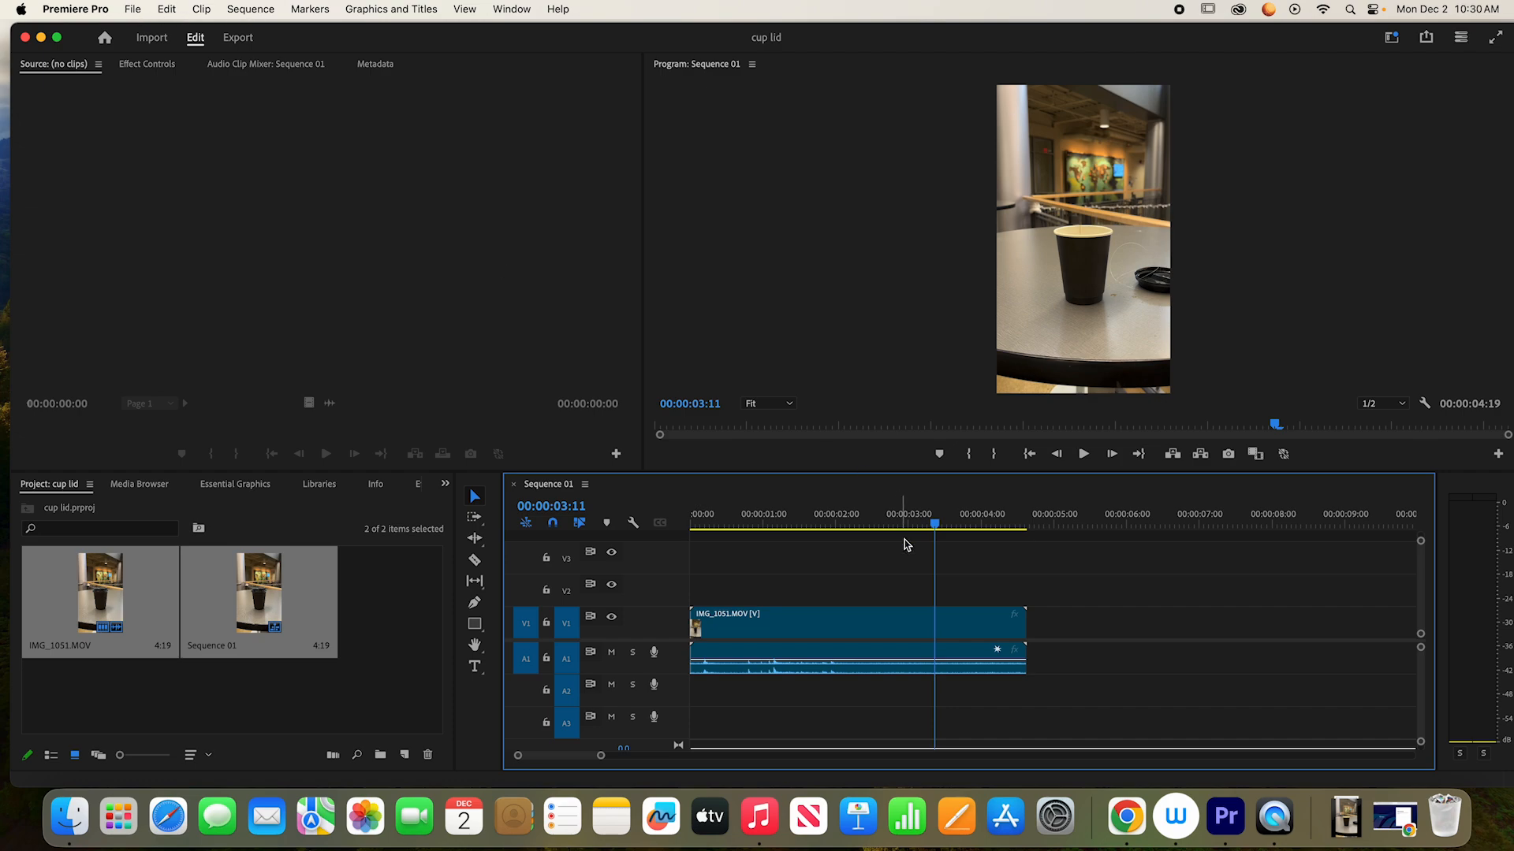
Step: Maximize the timeline panel and restore the workspace to its saved layout
{"action": "double_click", "coordinate": [546, 486]}
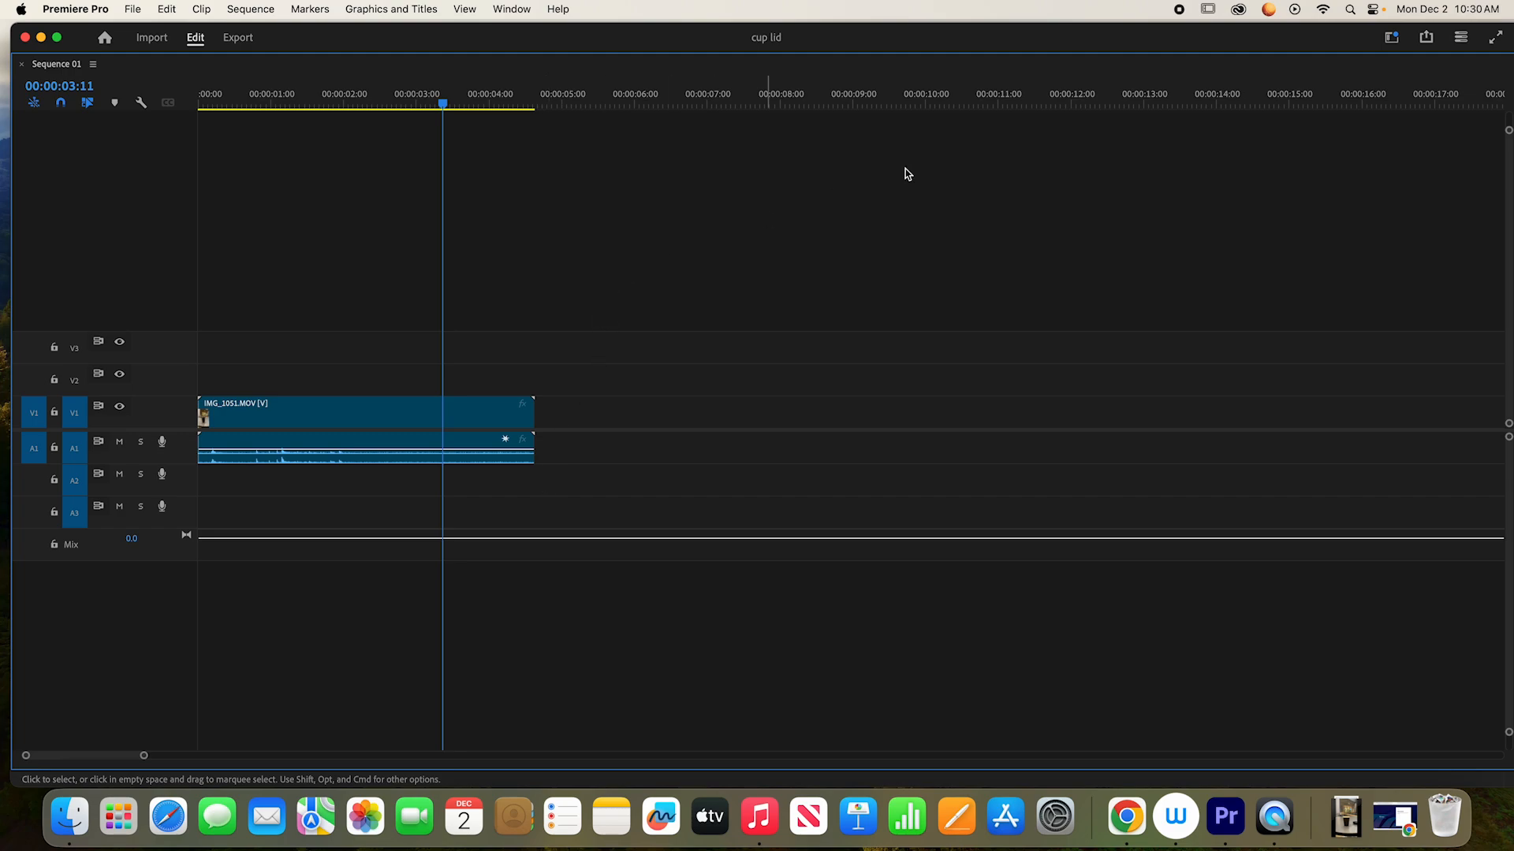
{"action": "left_click", "coordinate": [1385, 41]}
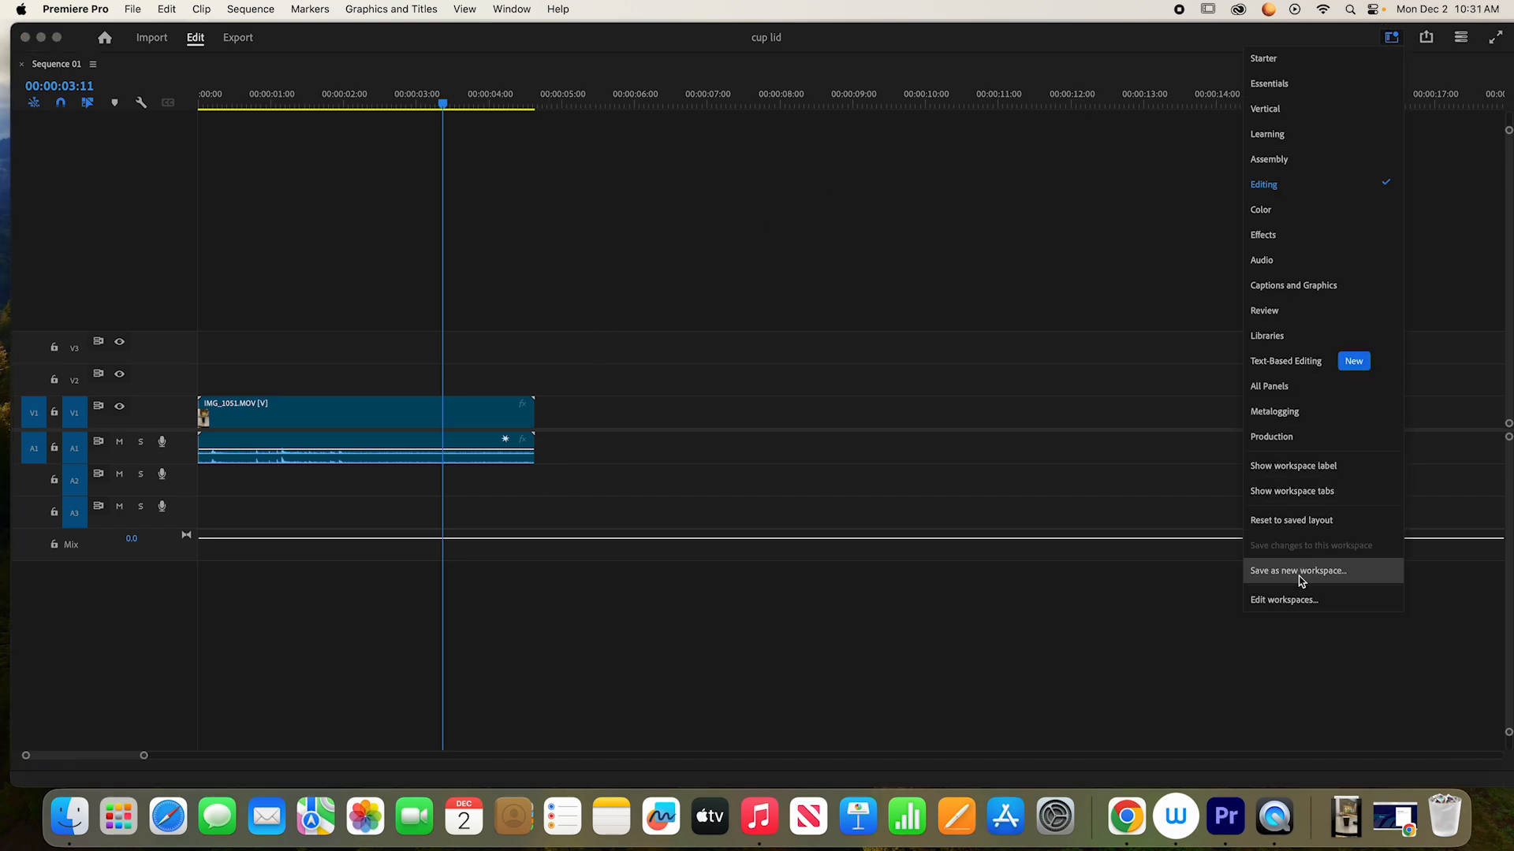
{"action": "left_click", "coordinate": [1291, 522]}
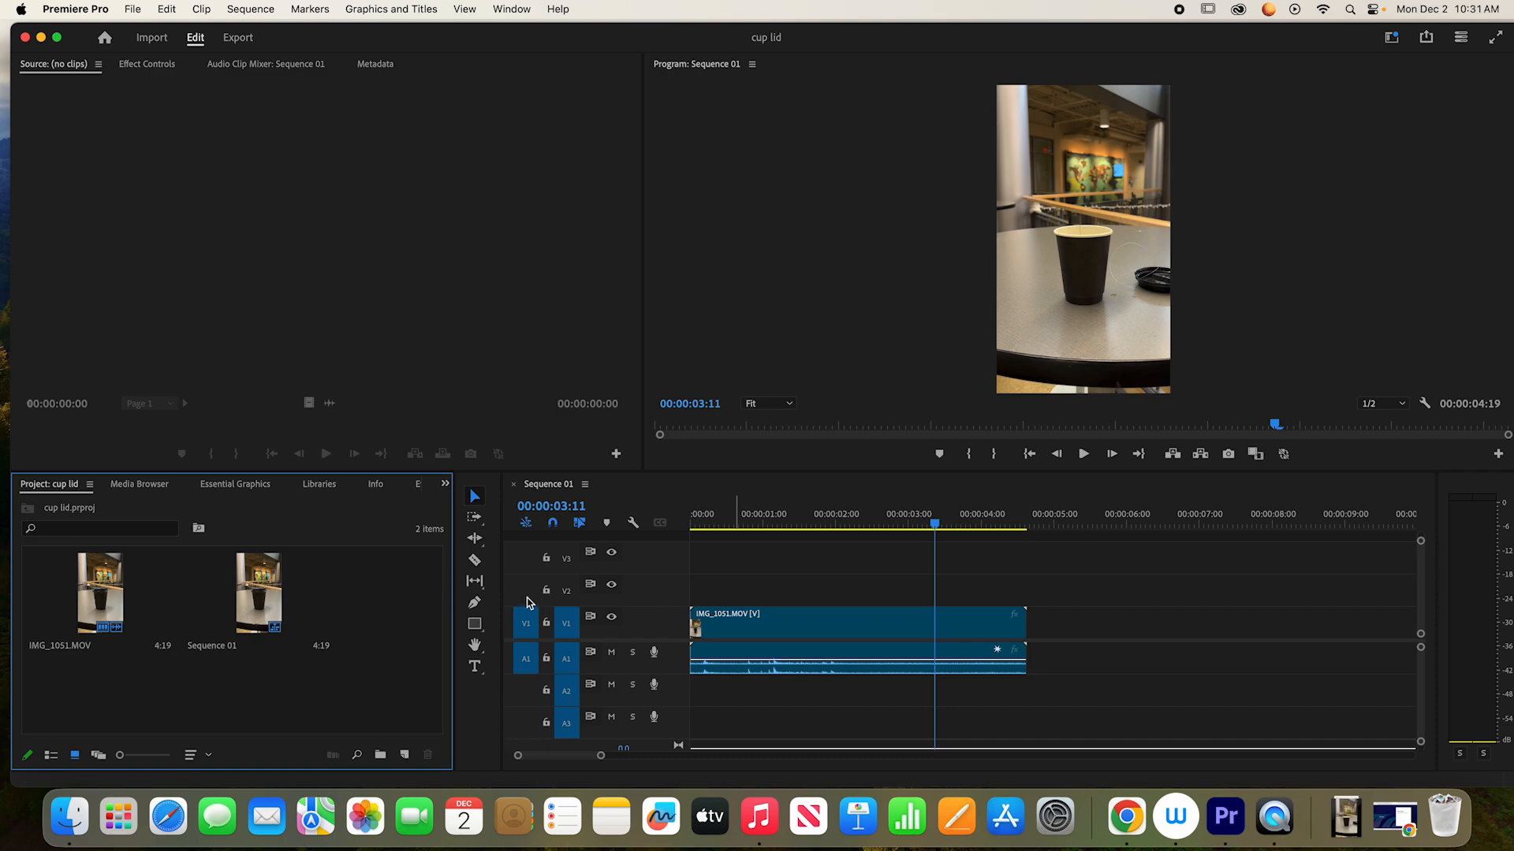
Step: Set the vertical frame size of Sequence 01 to 1250 pixels and accept deleting its preview files
{"action": "left_click", "coordinate": [556, 493]}
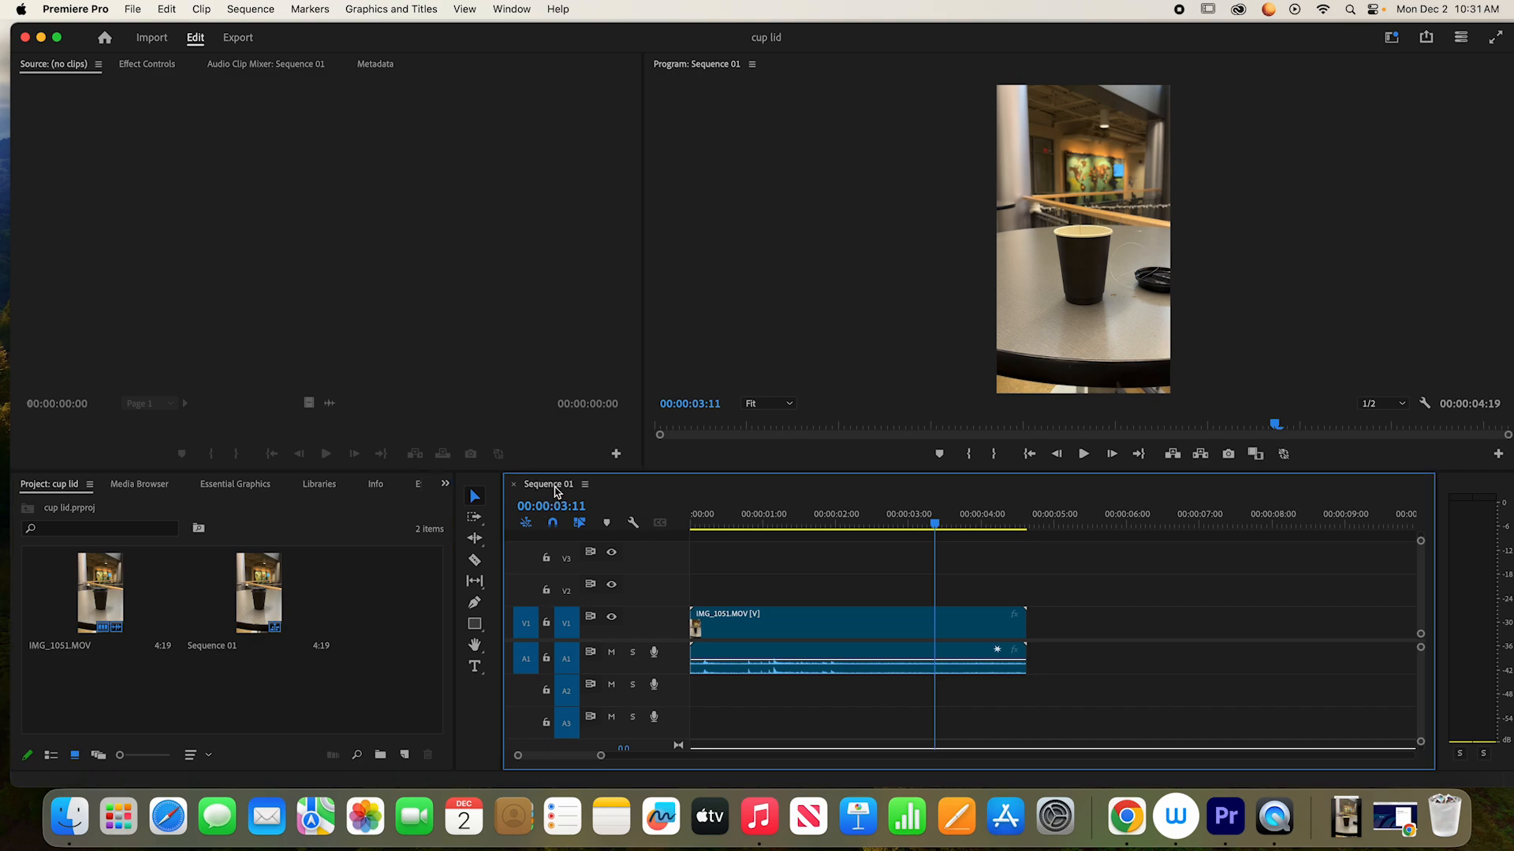
{"action": "left_click", "coordinate": [260, 14]}
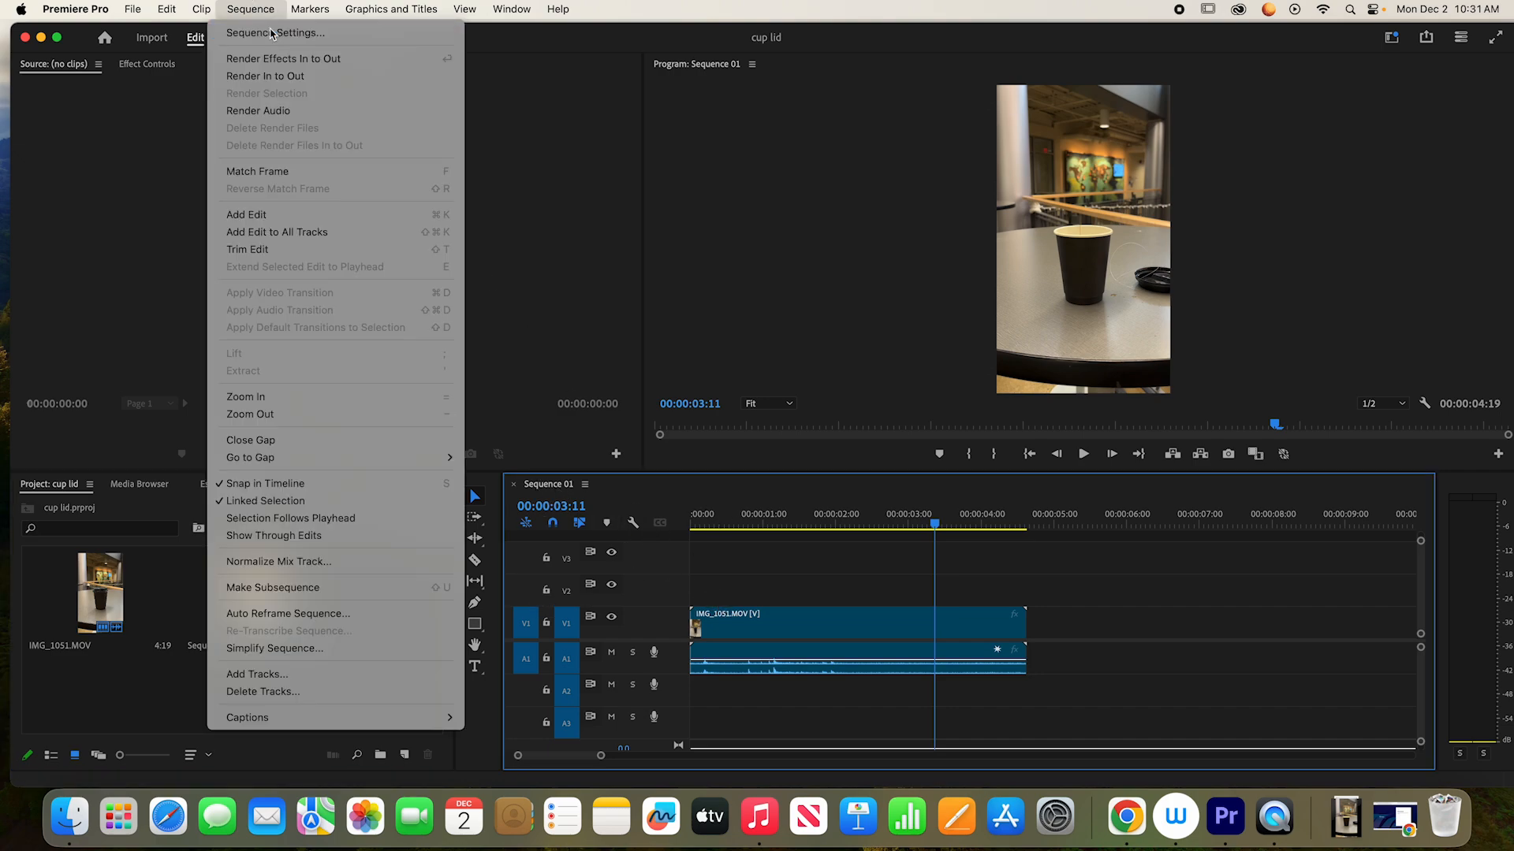
{"action": "left_click", "coordinate": [272, 29]}
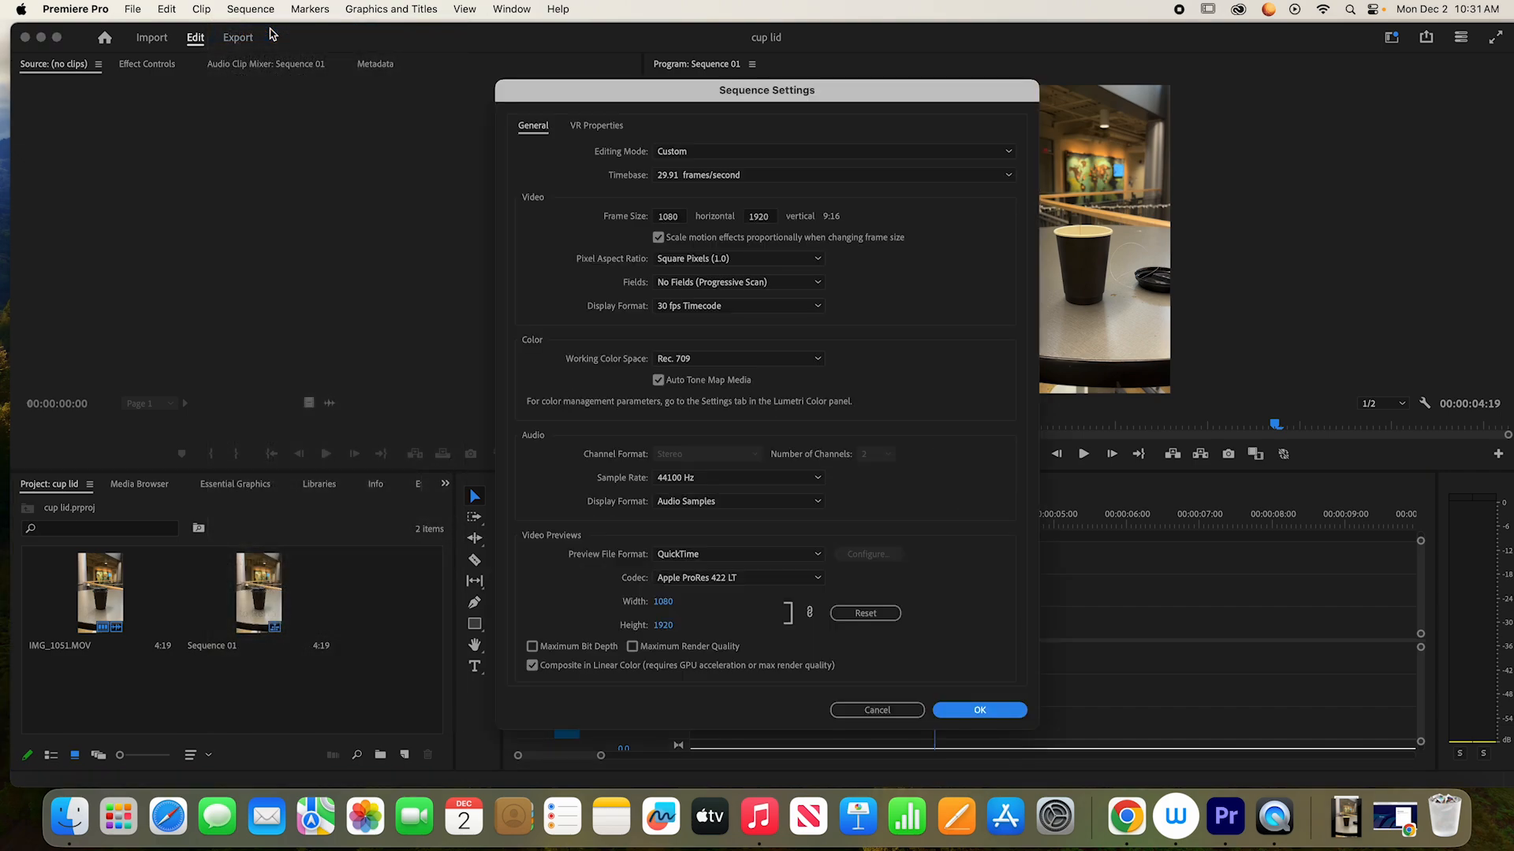
{"action": "left_click", "coordinate": [769, 220]}
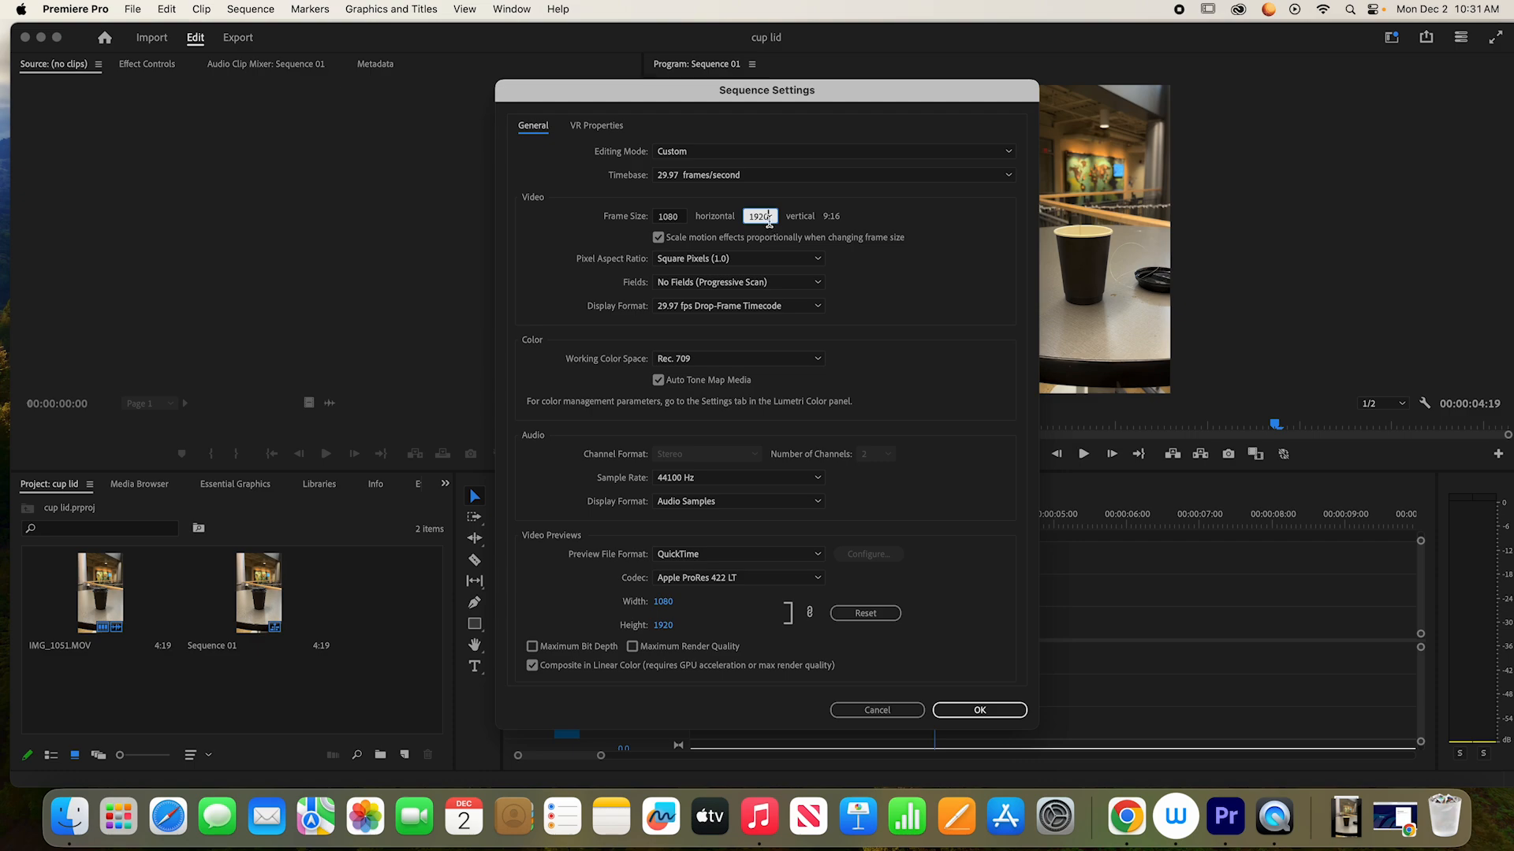
{"action": "left_click_drag", "start_coordinate": [768, 223], "coordinate": [748, 221]}
{"action": "type", "text": "1"}
{"action": "left_click", "coordinate": [928, 239]}
{"action": "left_click", "coordinate": [960, 713]}
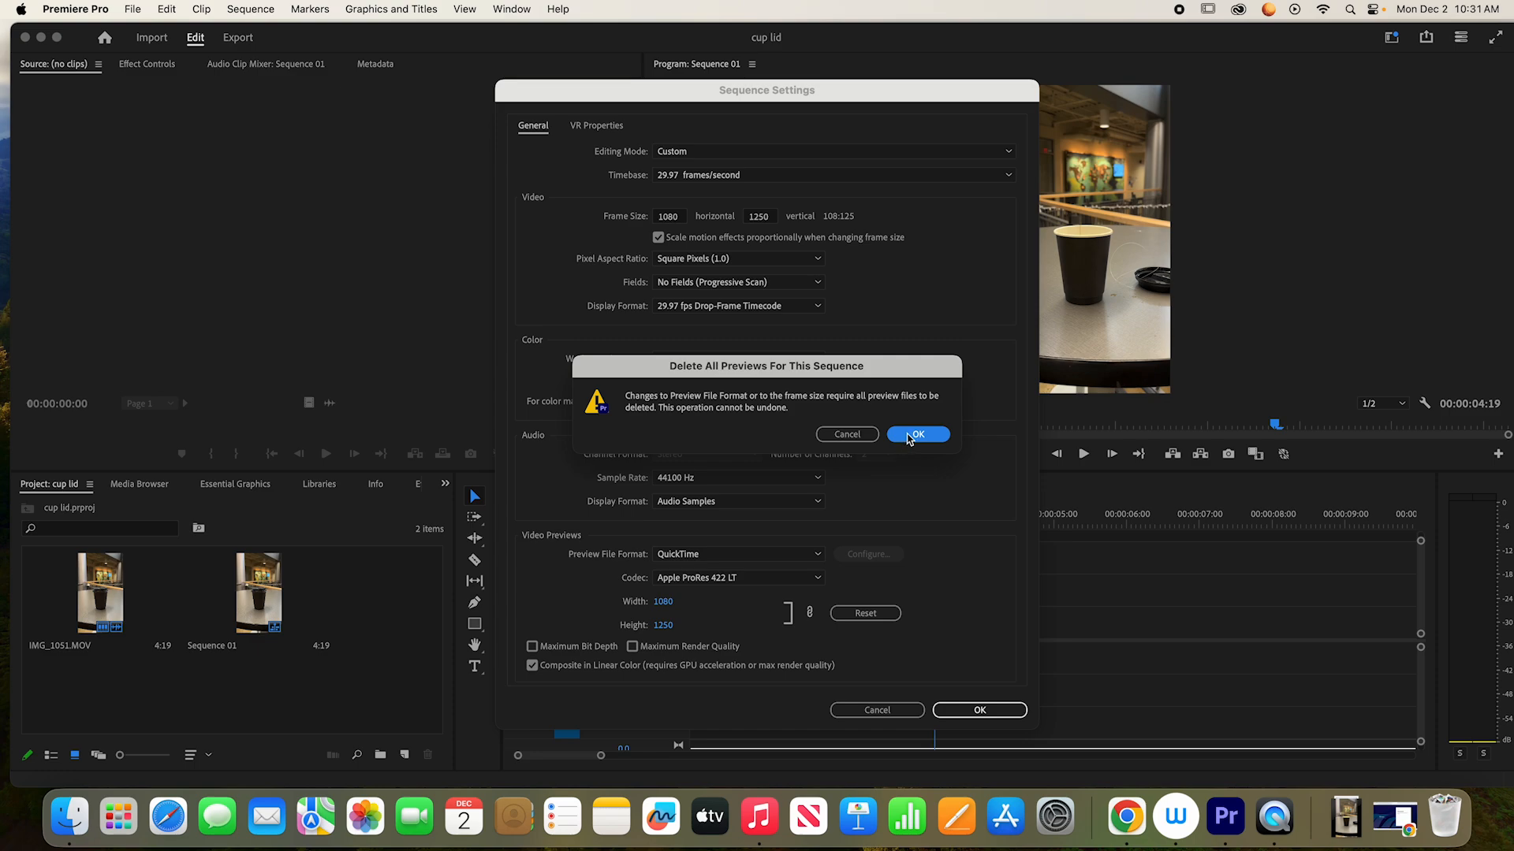
{"action": "left_click", "coordinate": [909, 436]}
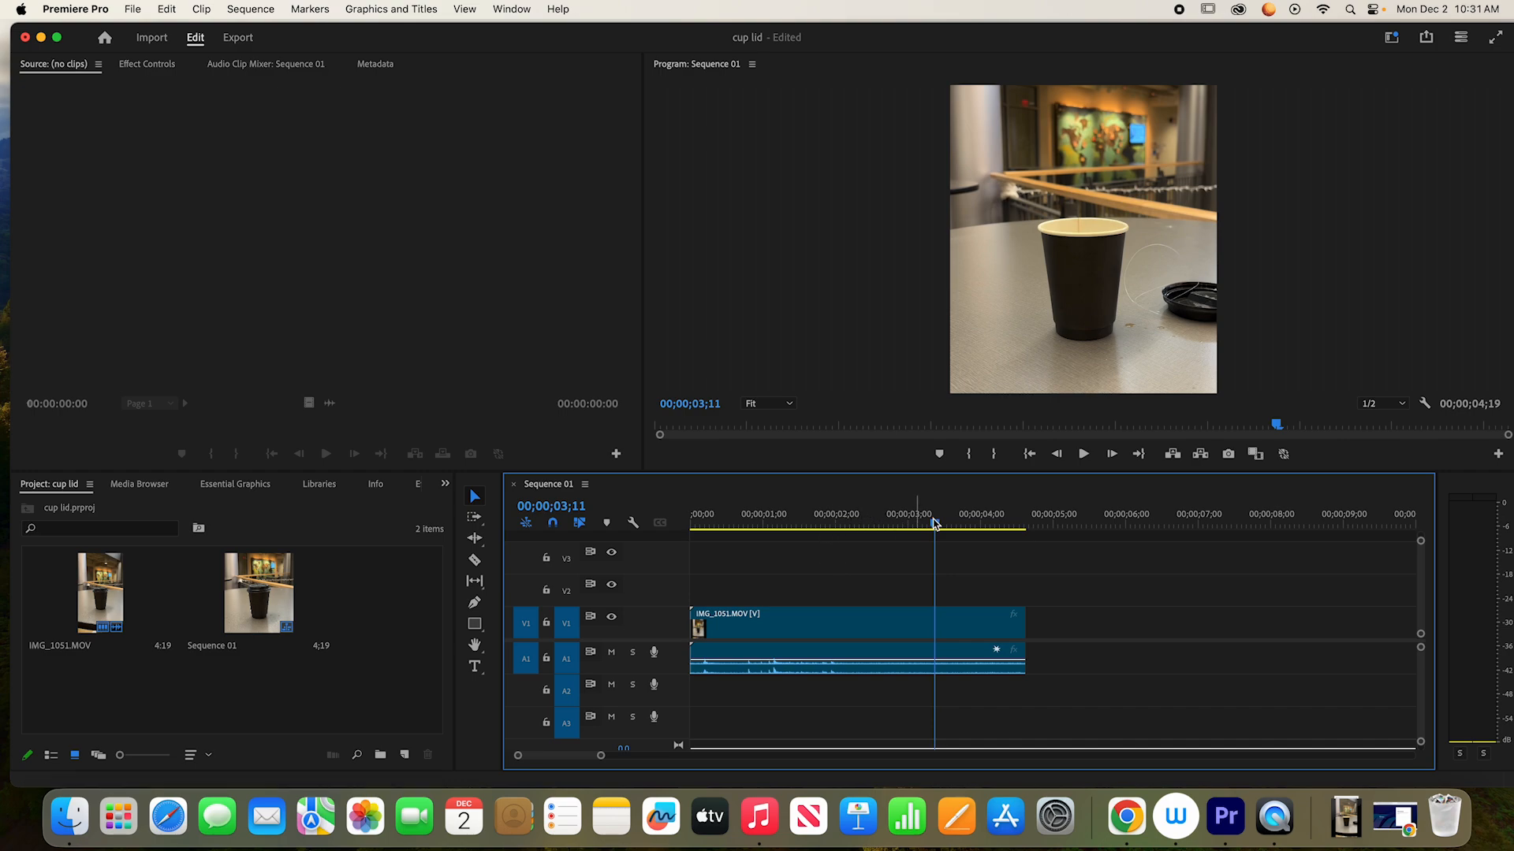
Step: At the start of the sequence, shift the clip down and slightly left in the frame and enlarge it slightly
{"action": "left_click_drag", "start_coordinate": [934, 524], "coordinate": [651, 548]}
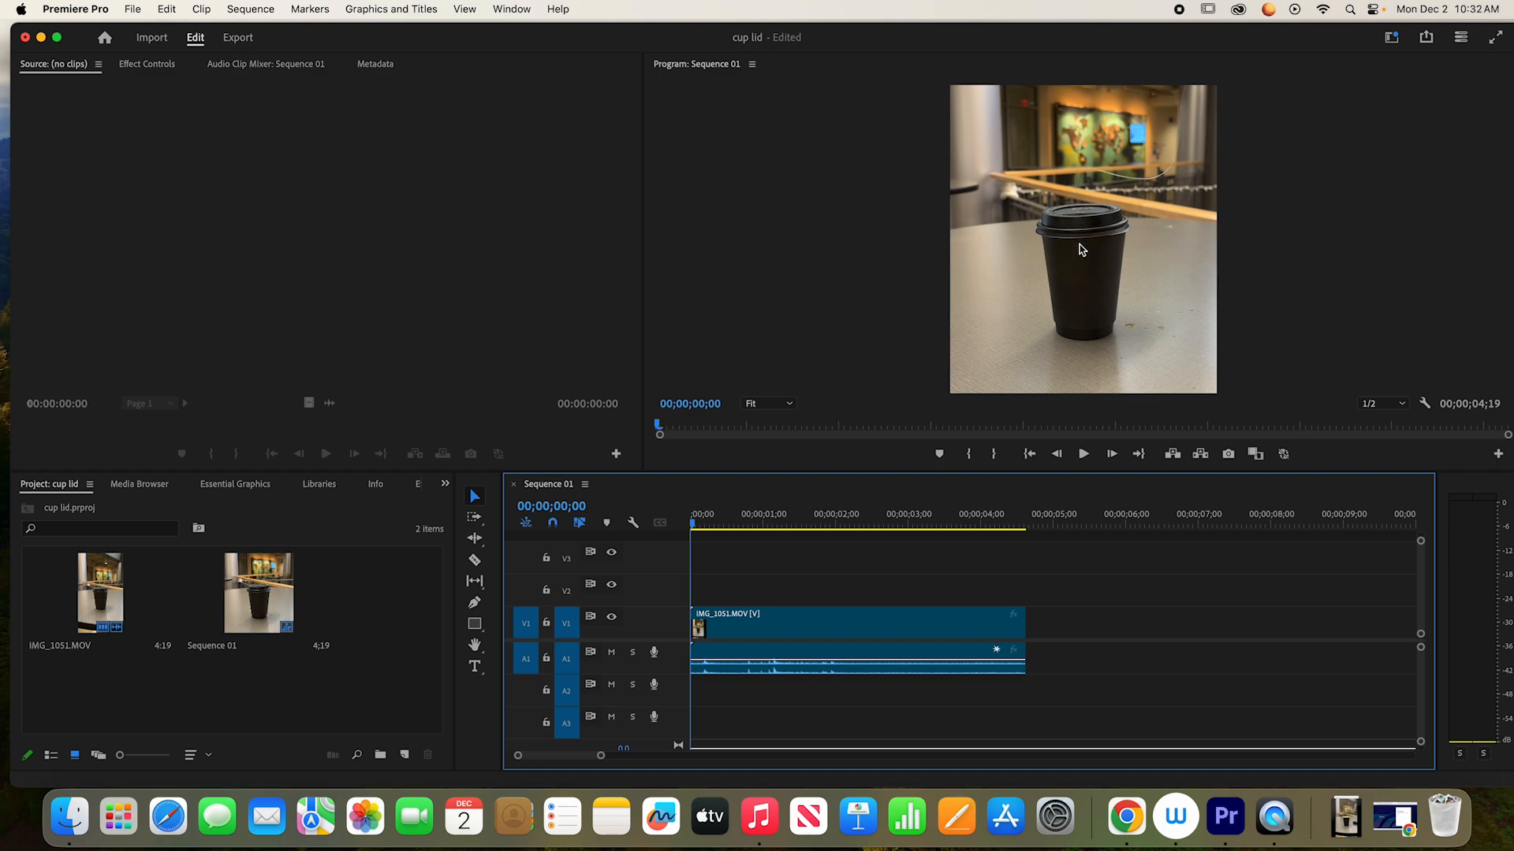
{"action": "left_click", "coordinate": [826, 625]}
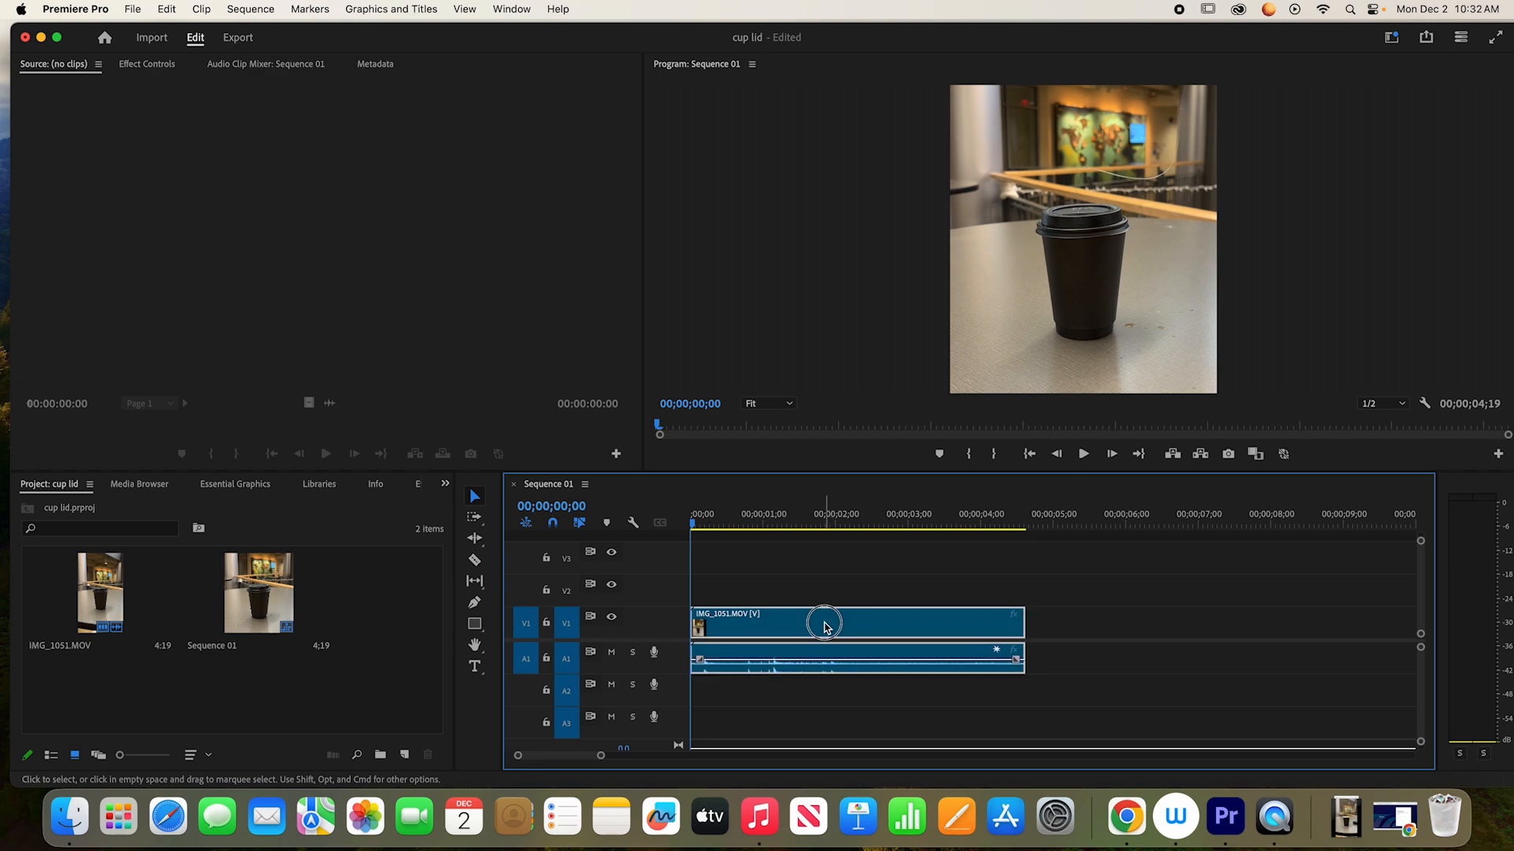
{"action": "left_click", "coordinate": [1073, 243]}
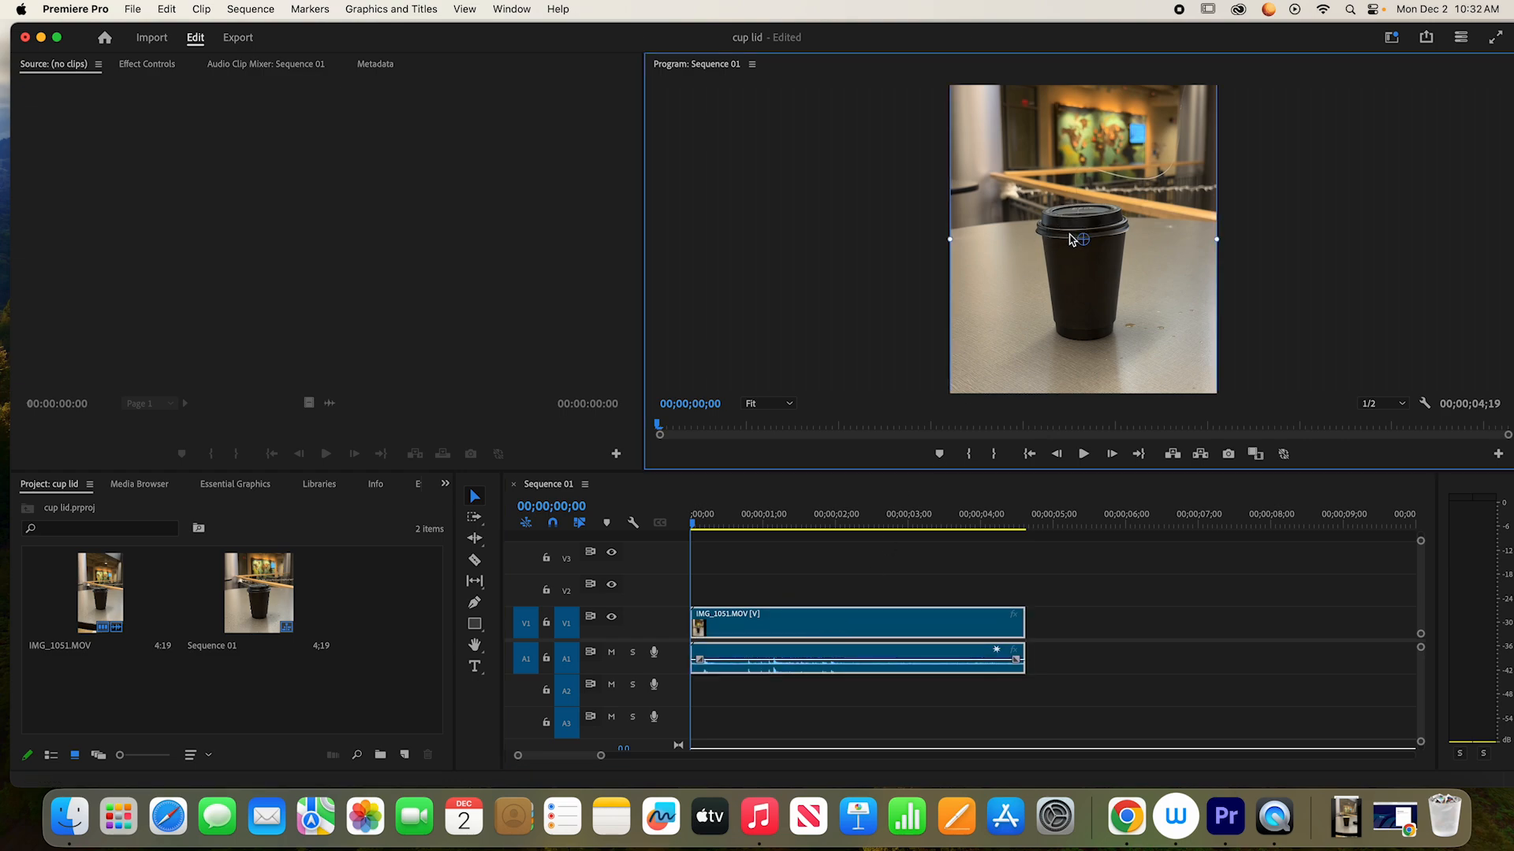
{"action": "left_click_drag", "start_coordinate": [1071, 239], "coordinate": [1070, 286]}
{"action": "left_click_drag", "start_coordinate": [948, 289], "coordinate": [976, 275]}
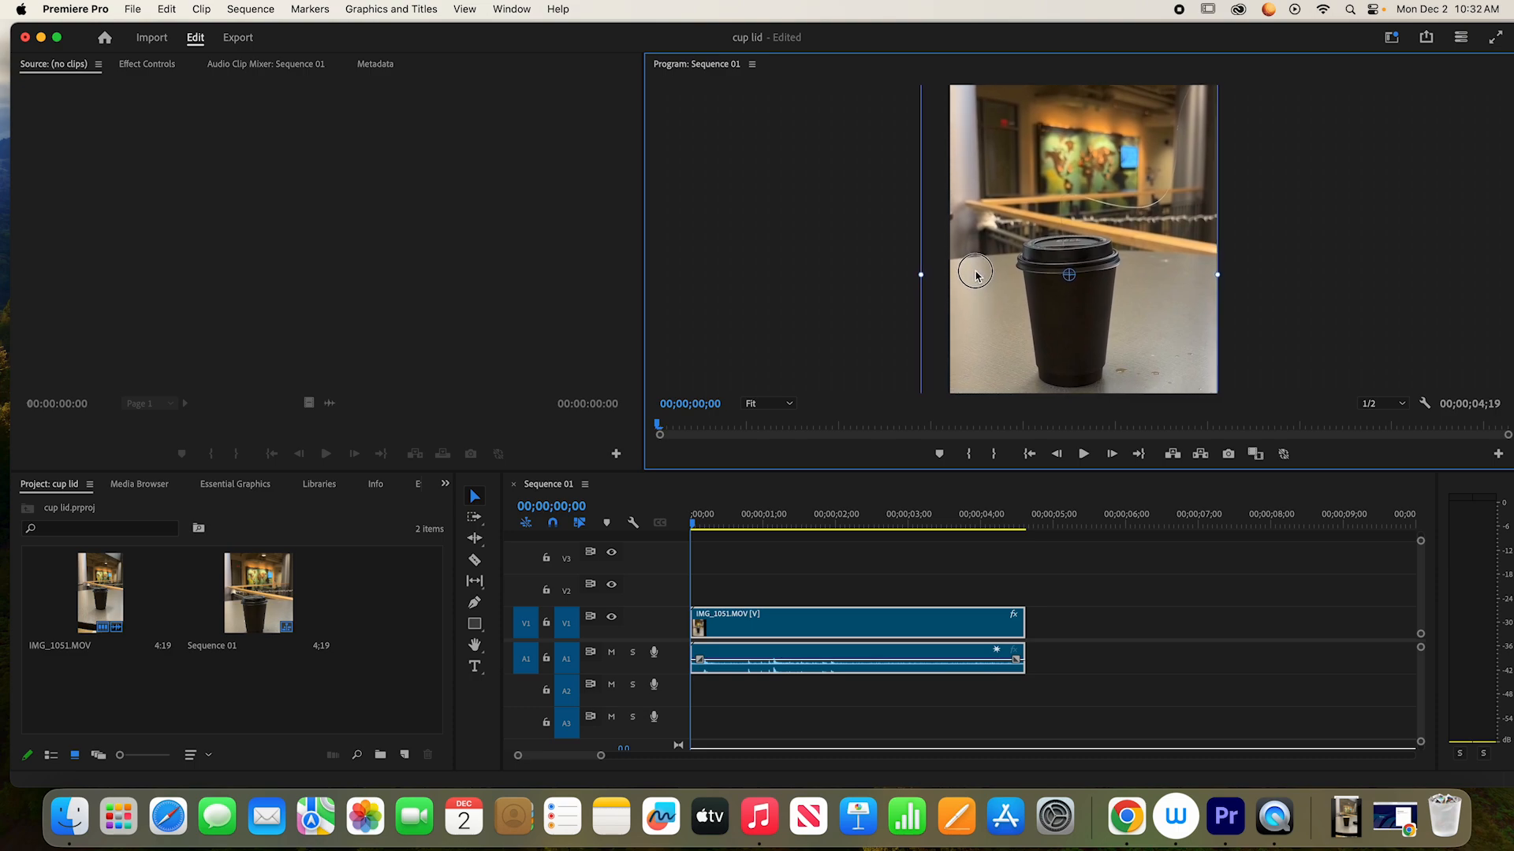
Step: Play the sequence from the beginning to review the reframed clip
{"action": "left_click", "coordinate": [684, 528]}
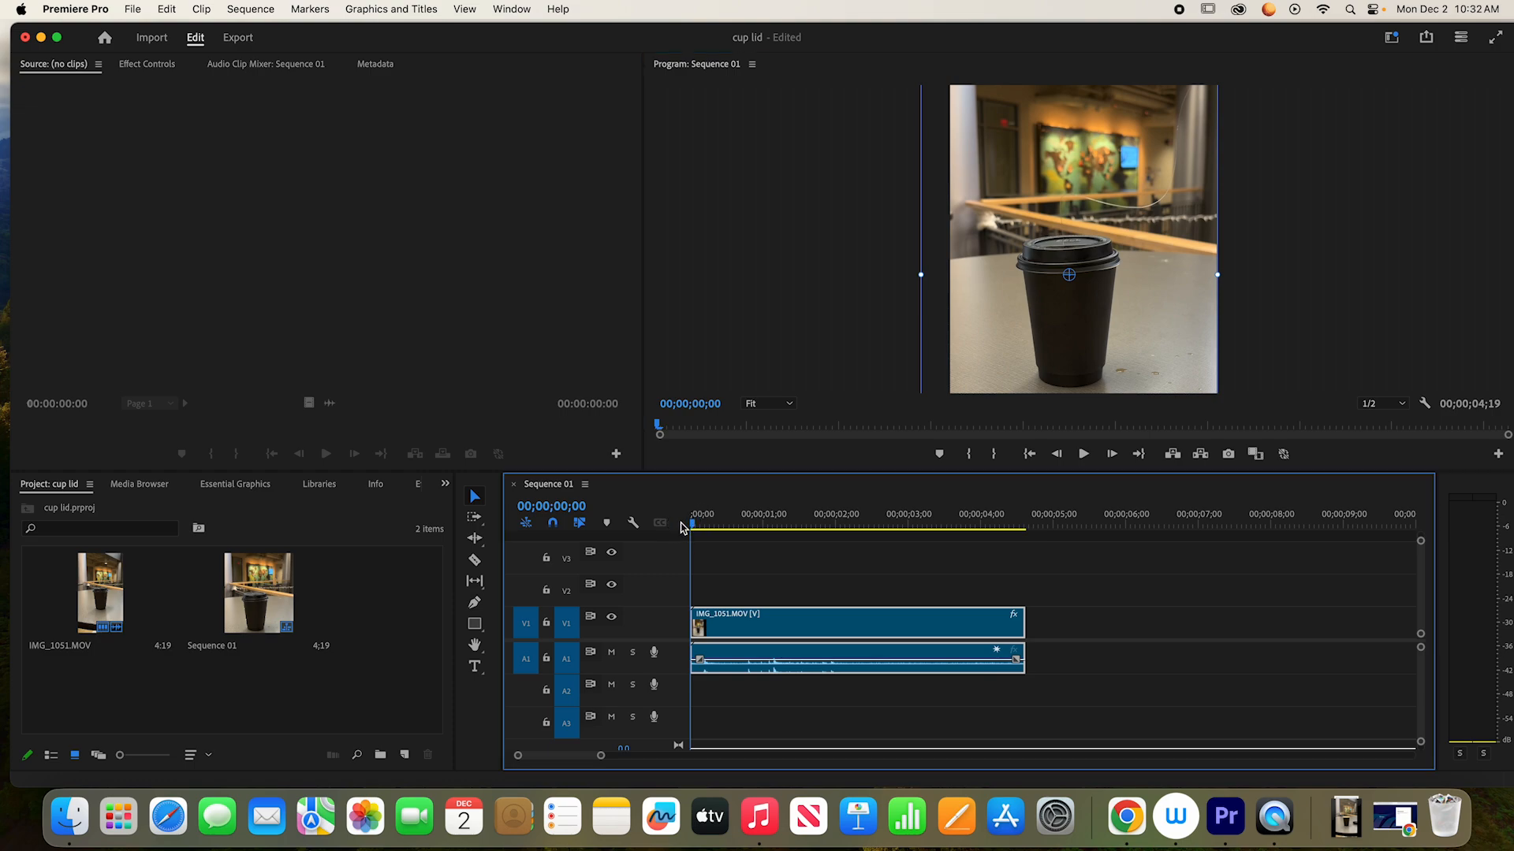
{"action": "key", "text": "space"}
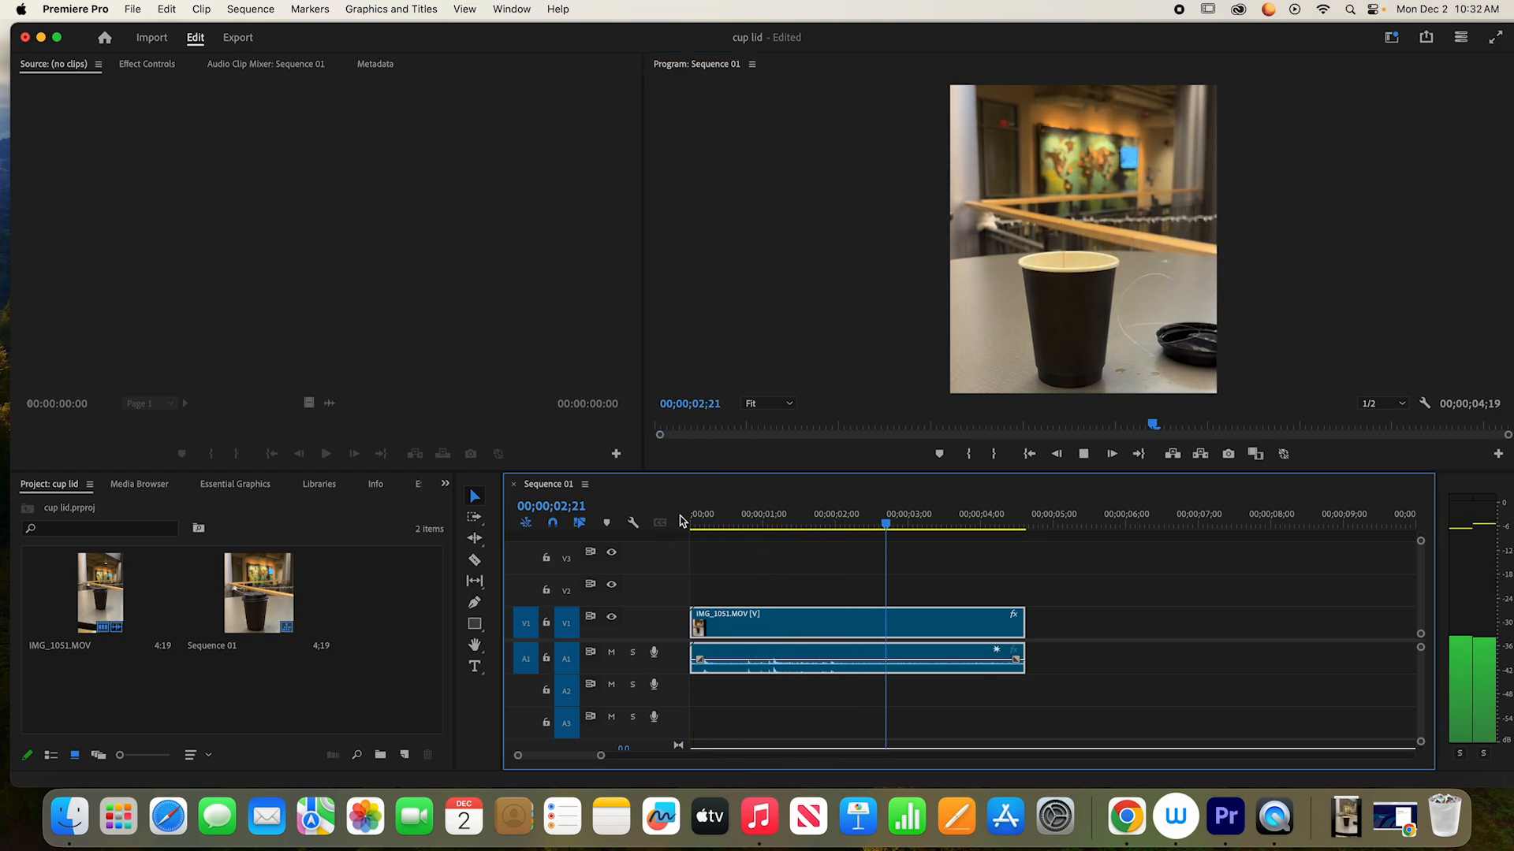
{"action": "key", "text": "space"}
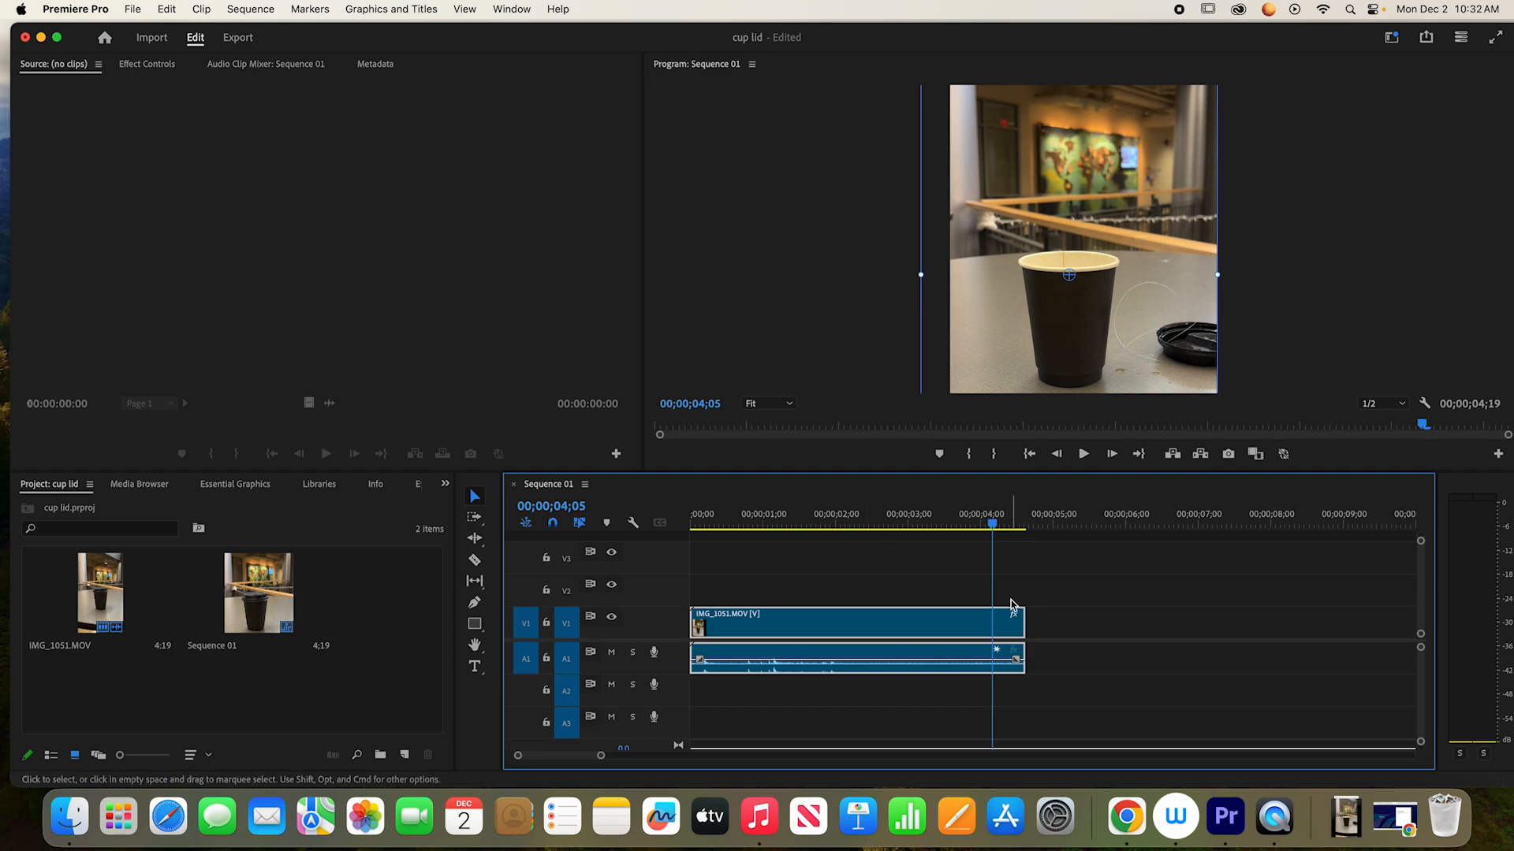
Step: Trim the end of the clip and its linked audio back to 00;00;04;00
{"action": "left_click_drag", "start_coordinate": [992, 524], "coordinate": [980, 528]}
{"action": "left_click", "coordinate": [1030, 569]}
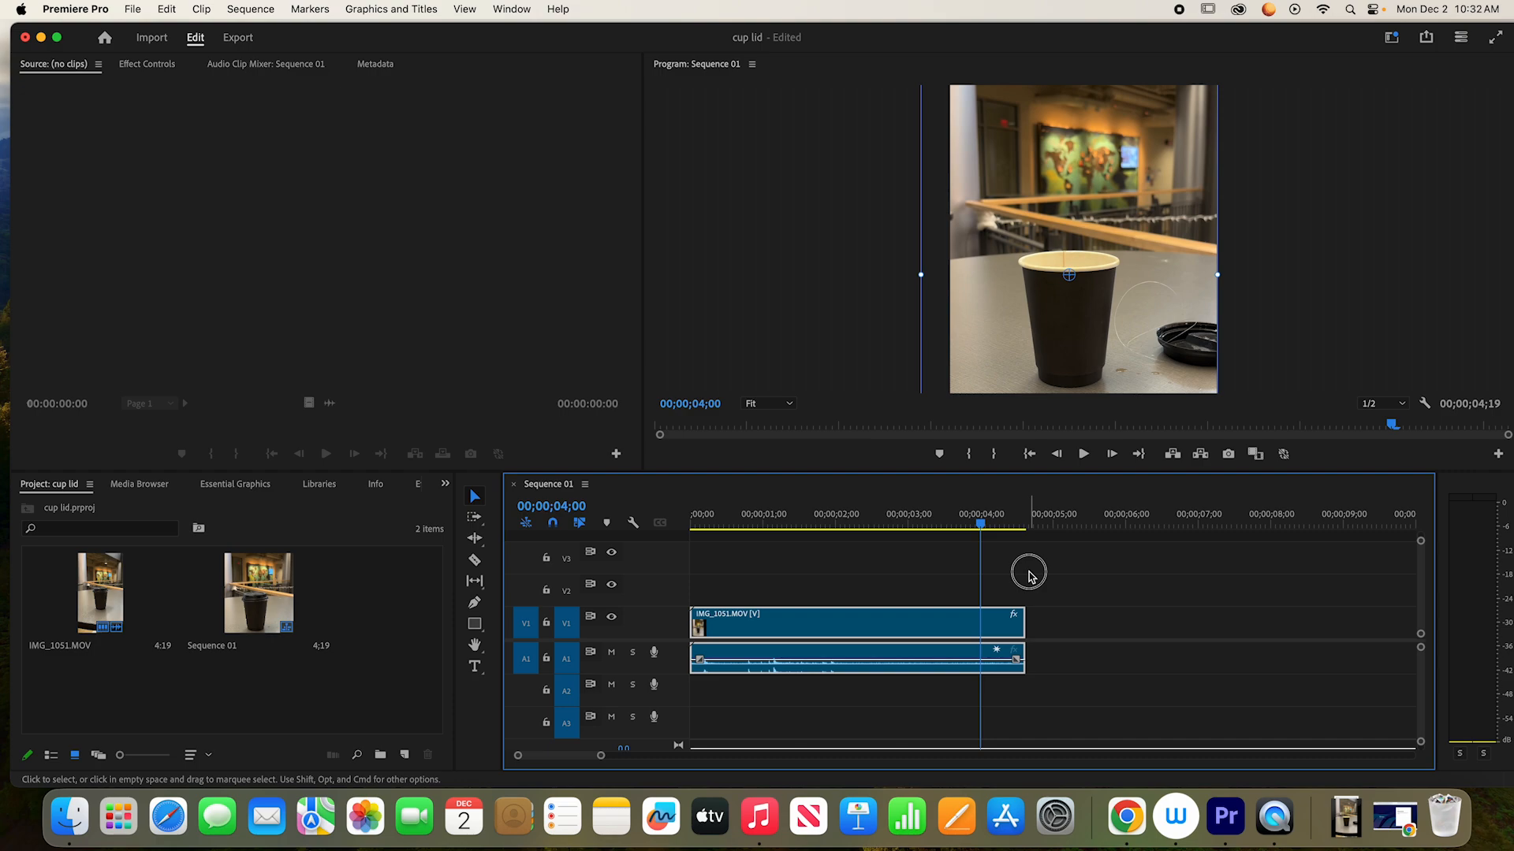
{"action": "left_click", "coordinate": [1023, 624]}
{"action": "left_click_drag", "start_coordinate": [1024, 623], "coordinate": [981, 623]}
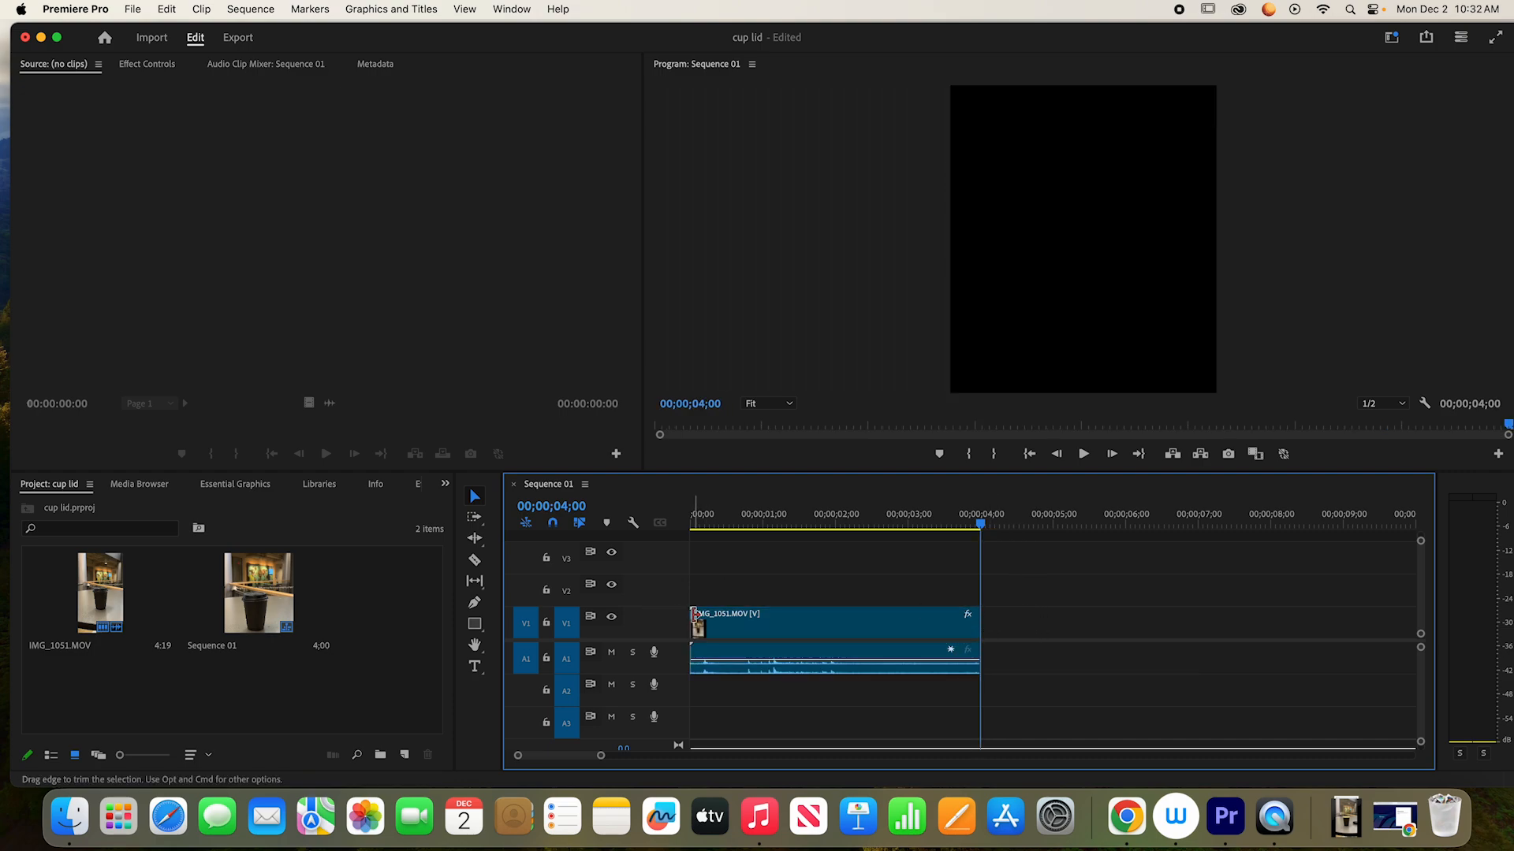
Step: Try trimming about one second off the clip's start and moving it to the sequence beginning, and undo both edits
{"action": "left_click_drag", "start_coordinate": [694, 615], "coordinate": [757, 615]}
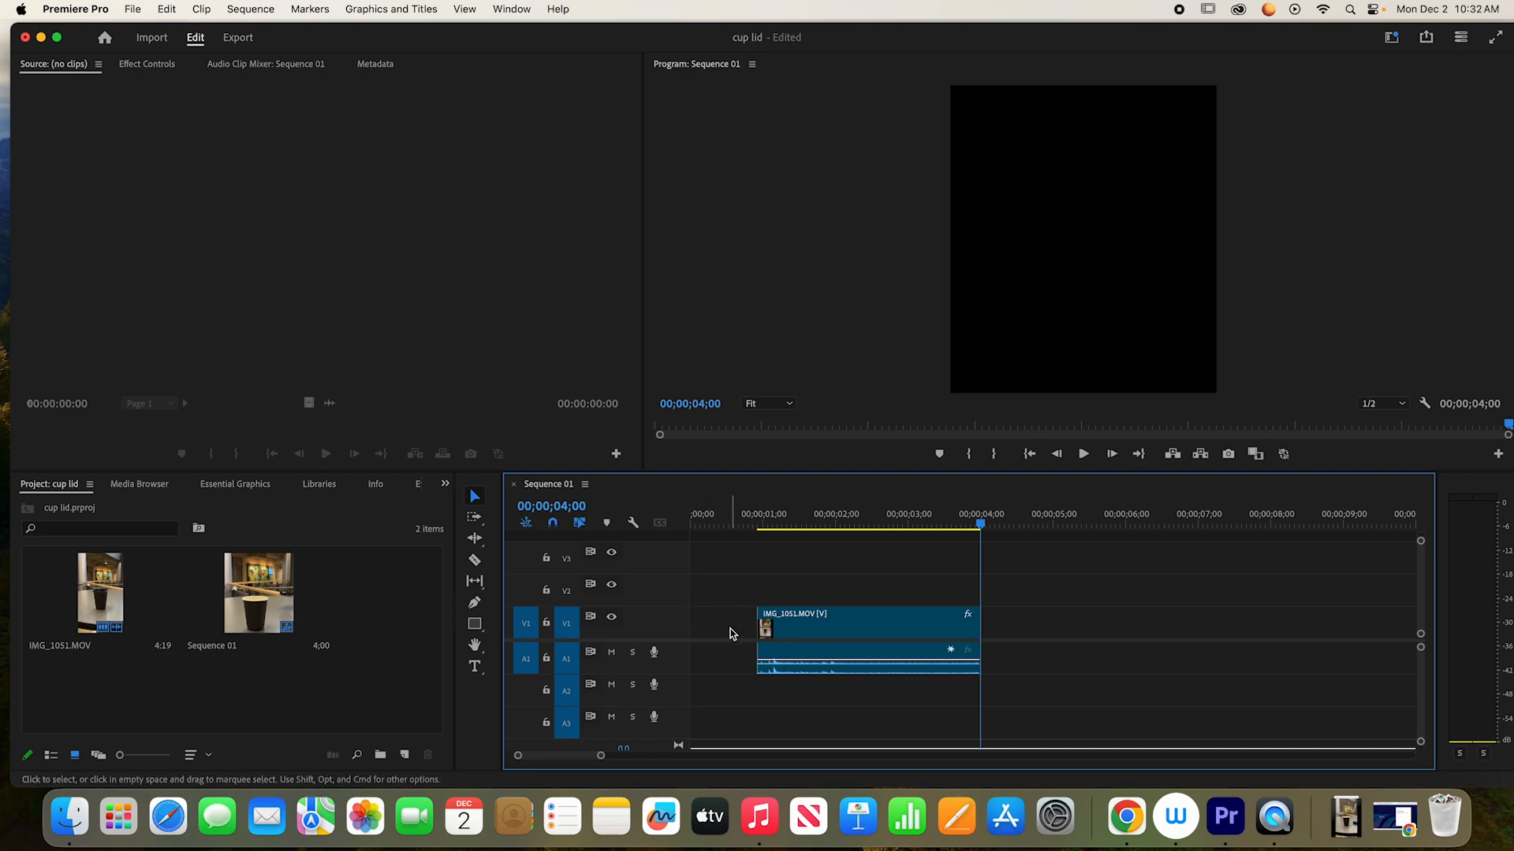
{"action": "left_click_drag", "start_coordinate": [824, 631], "coordinate": [727, 633]}
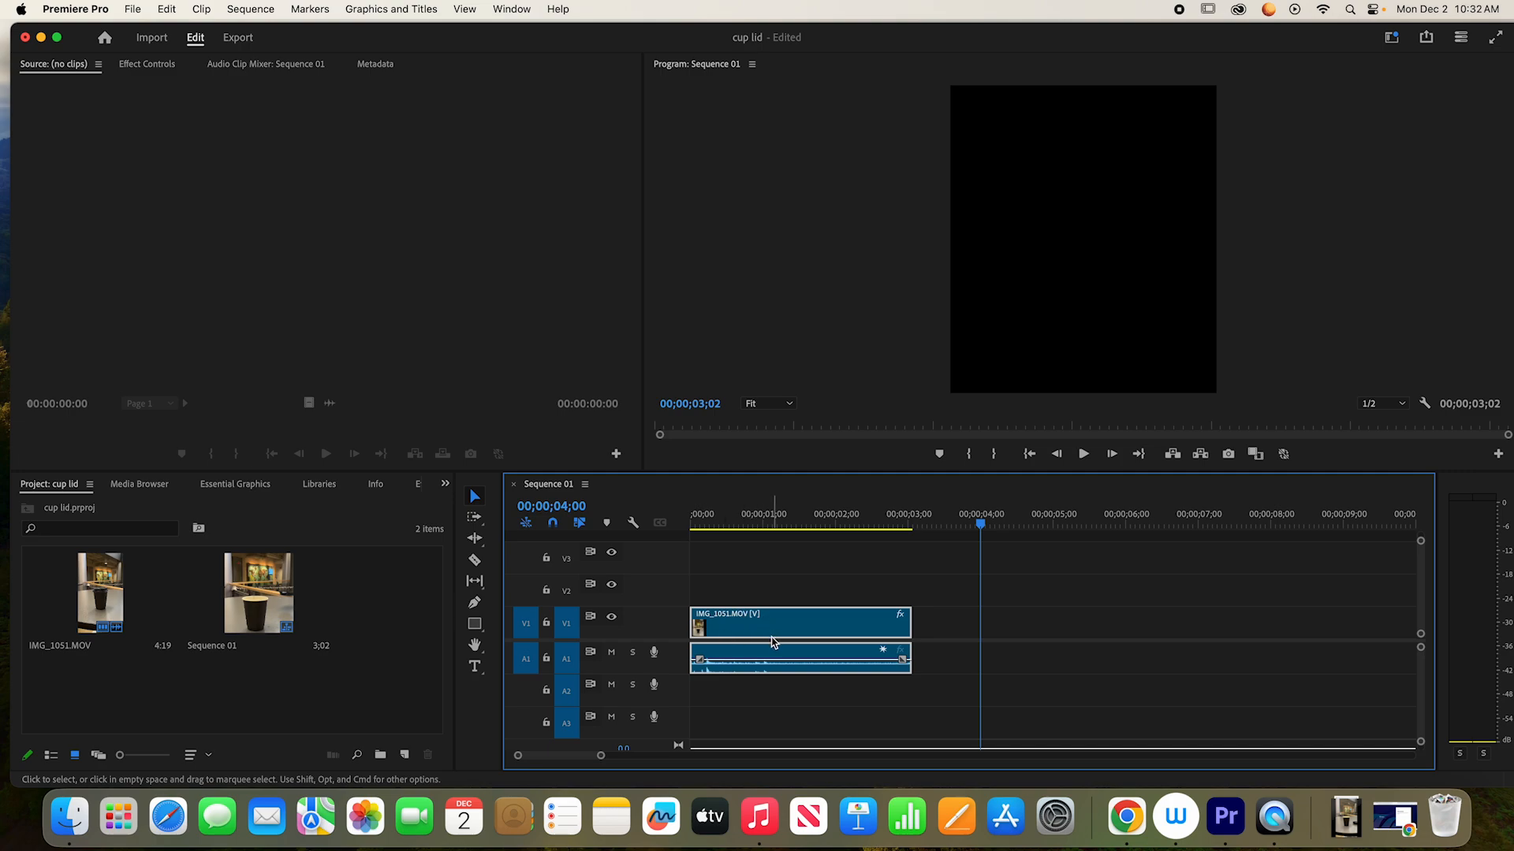
{"action": "key", "text": "super+z"}
{"action": "key", "text": "super+z"}
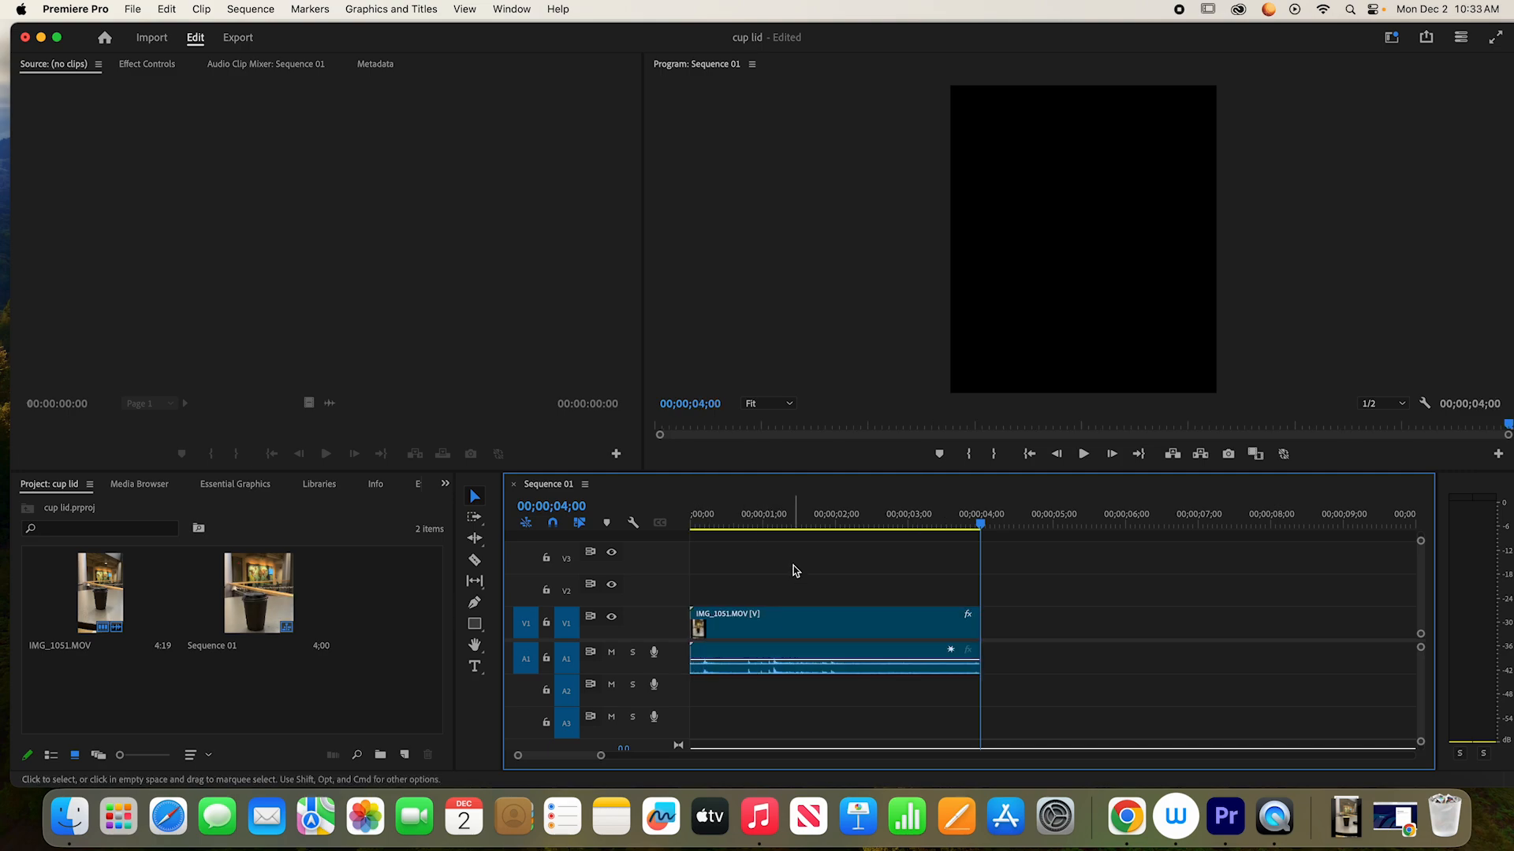
Step: Open the export settings for the sequence and name the output file cup lid.mp4
{"action": "left_click", "coordinate": [868, 522]}
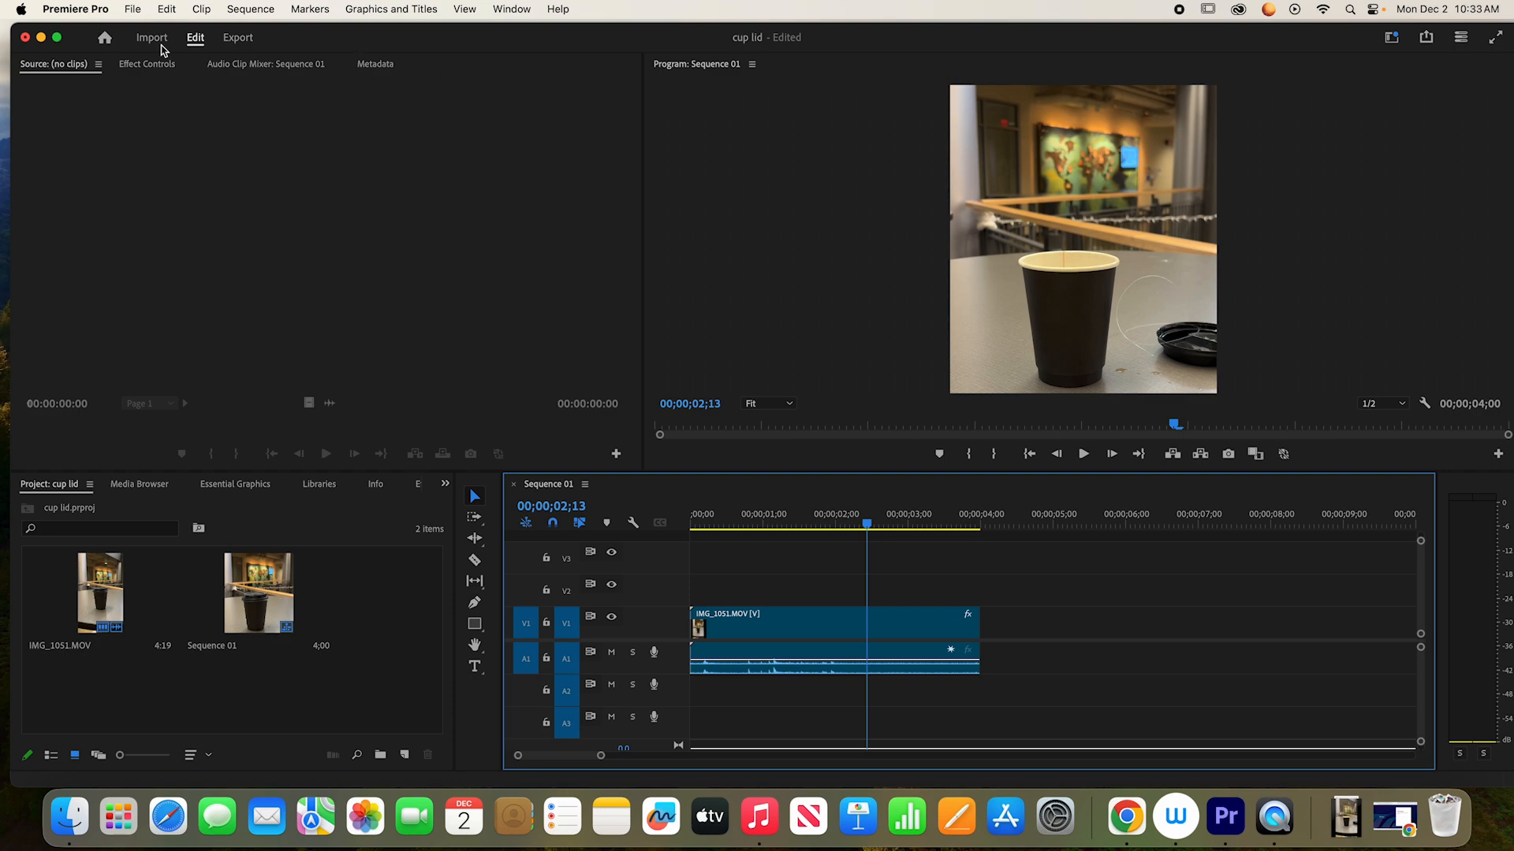
{"action": "left_click", "coordinate": [247, 41]}
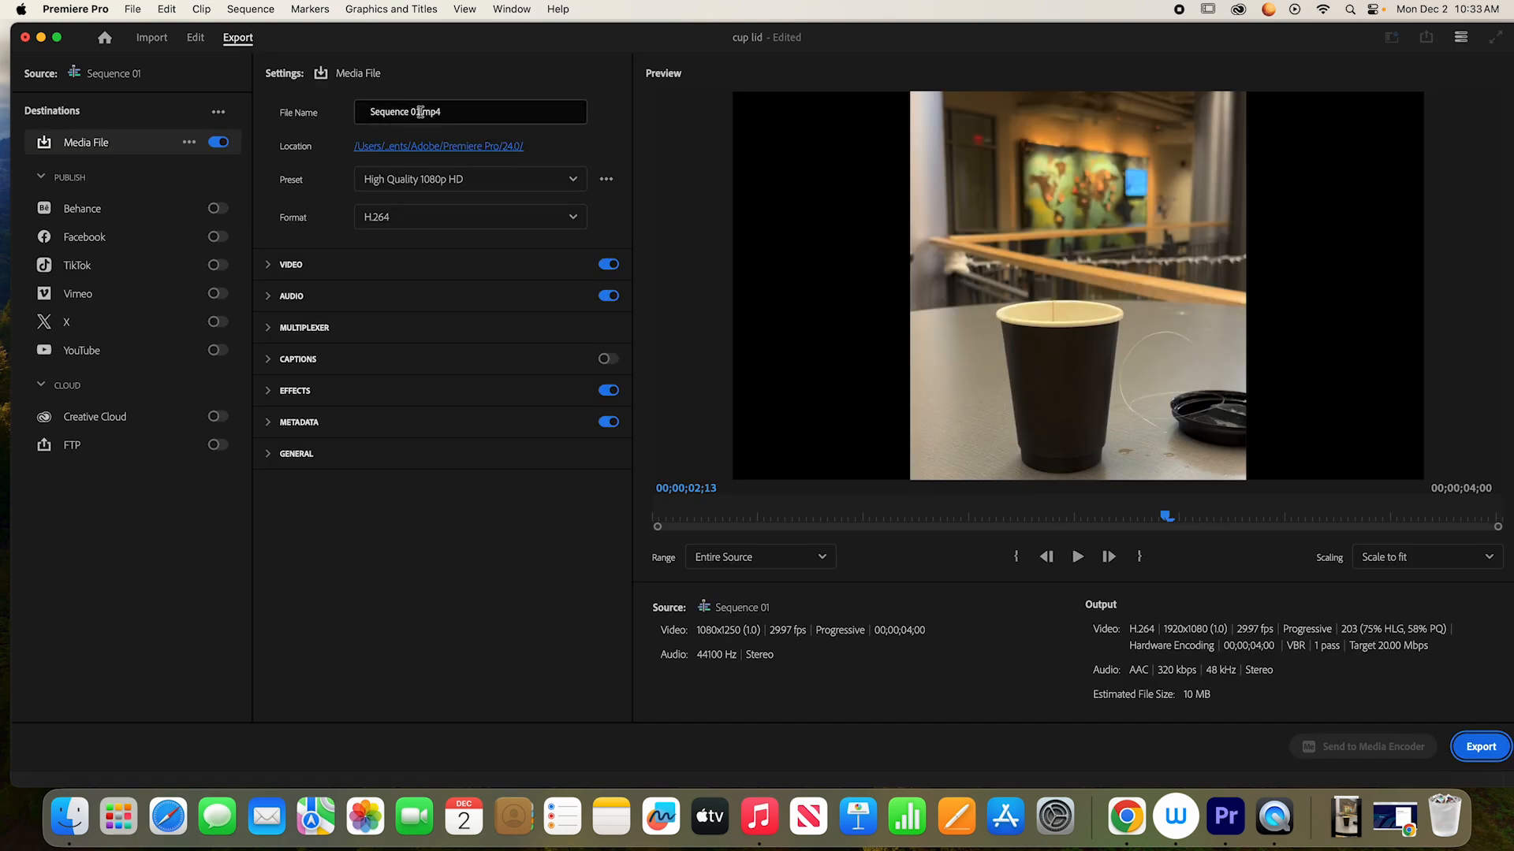
{"action": "left_click", "coordinate": [359, 112]}
{"action": "type", "text": "cup"}
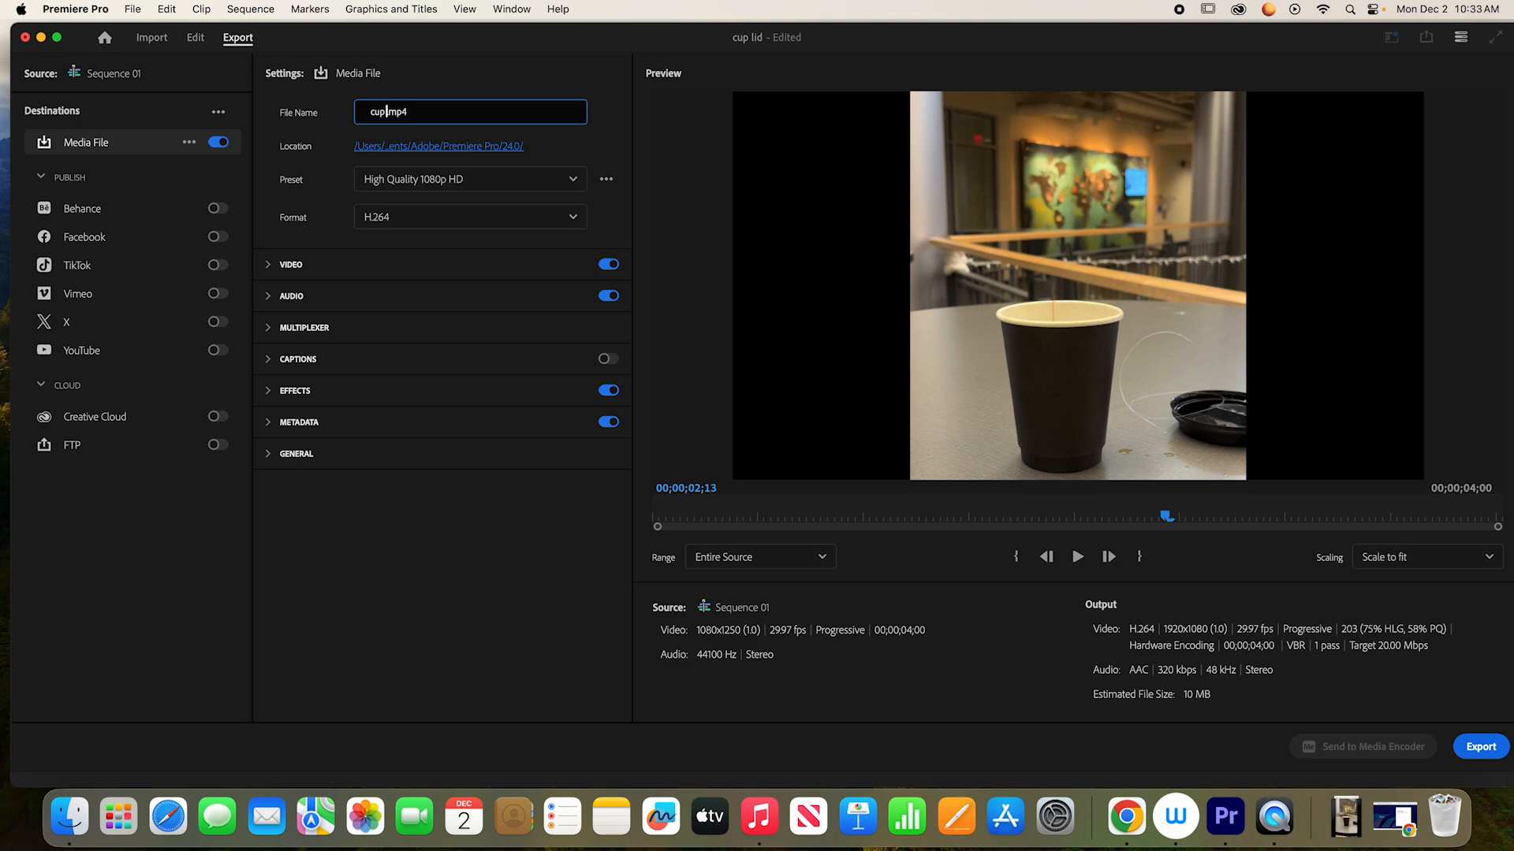
{"action": "type", "text": " lid"}
{"action": "left_click", "coordinate": [611, 116]}
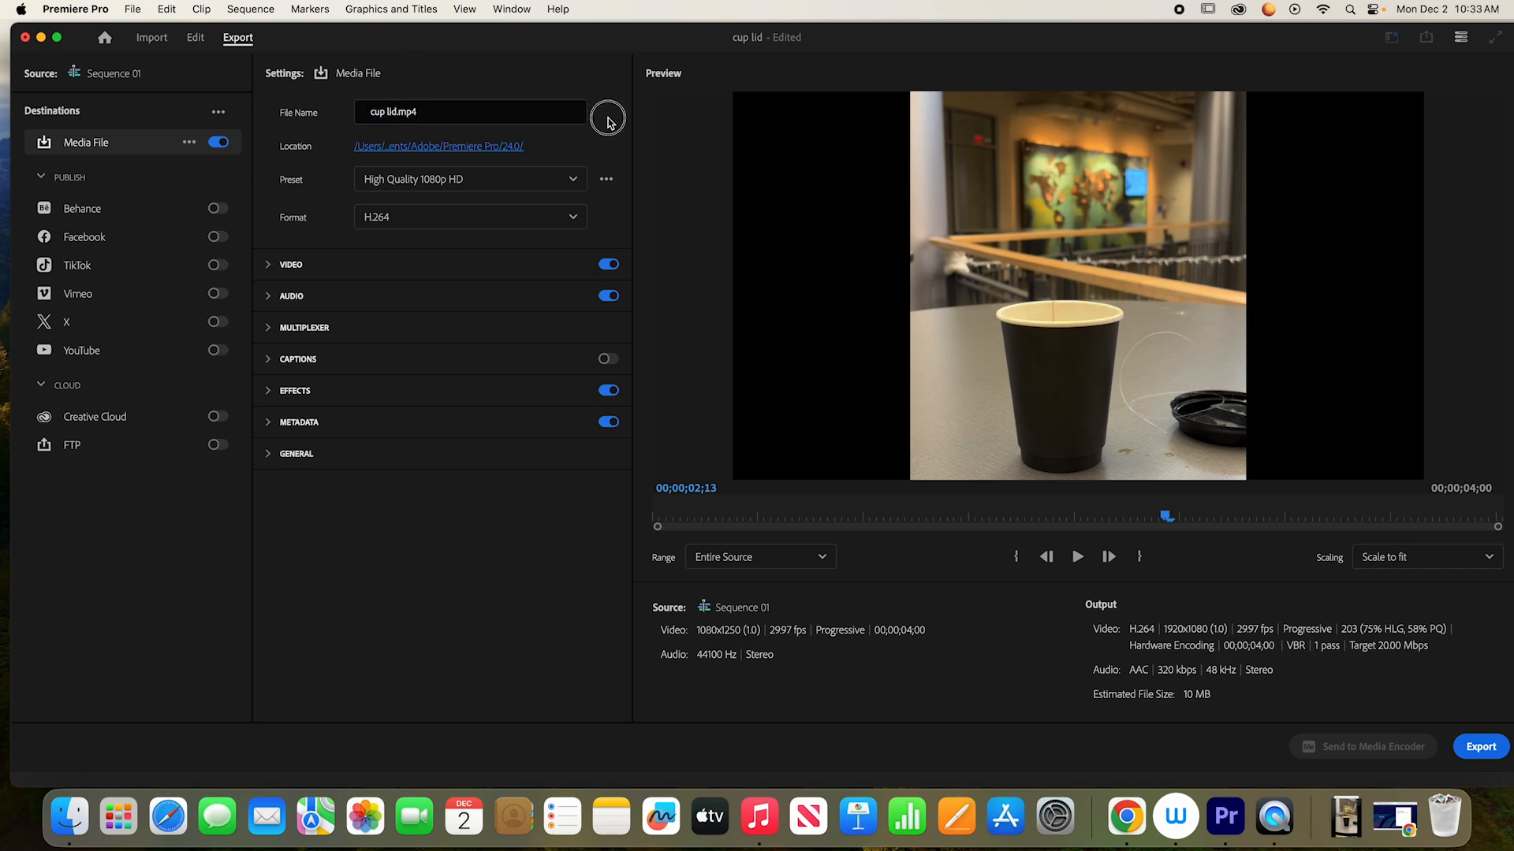
Step: Set the export preset to Match Source - Adaptive High Bitrate
{"action": "left_click", "coordinate": [424, 182]}
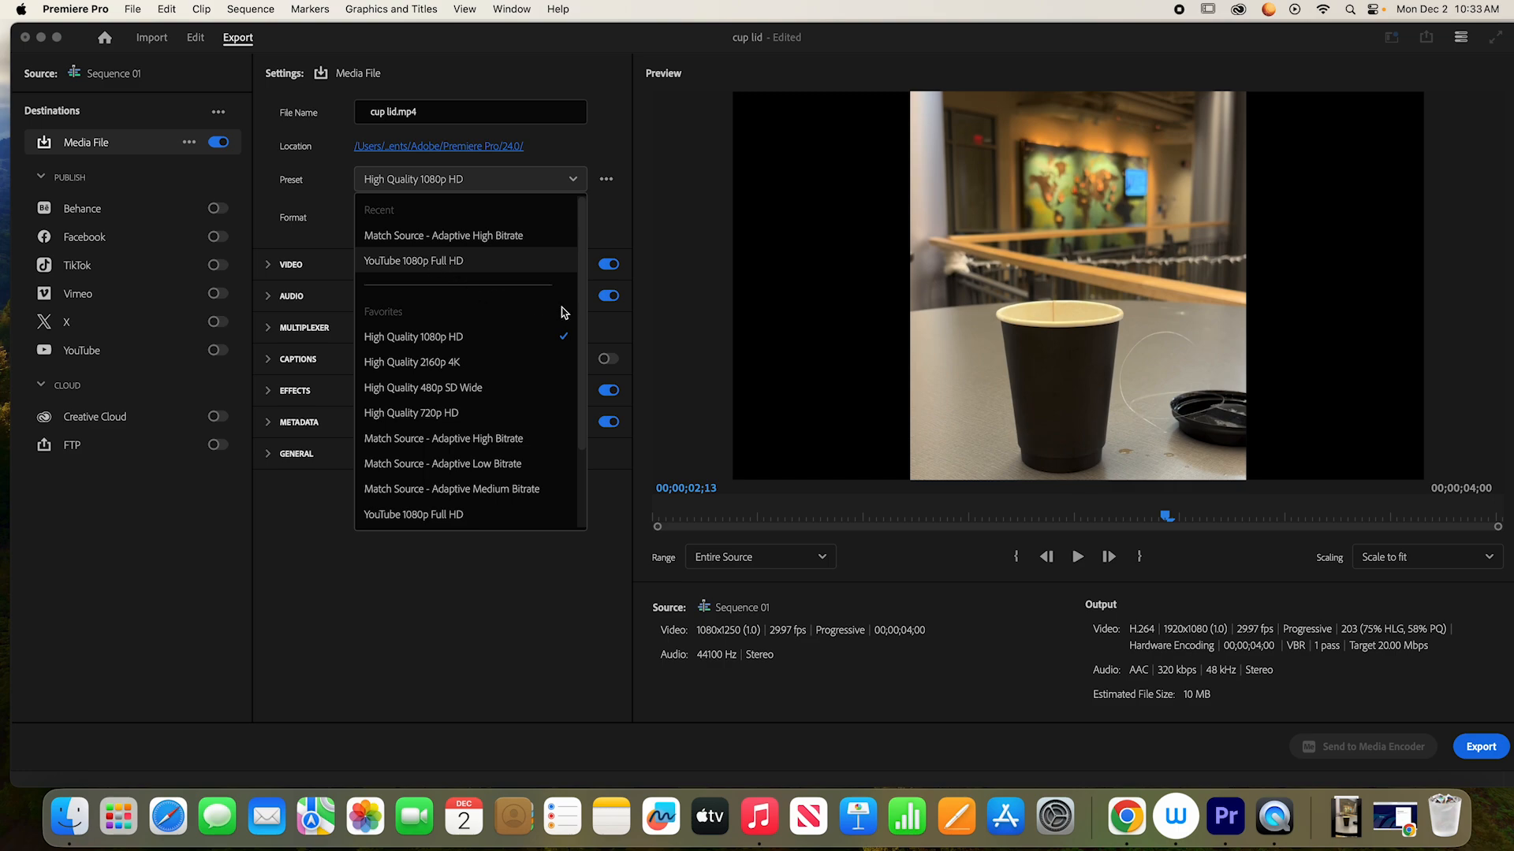
{"action": "left_click", "coordinate": [928, 597]}
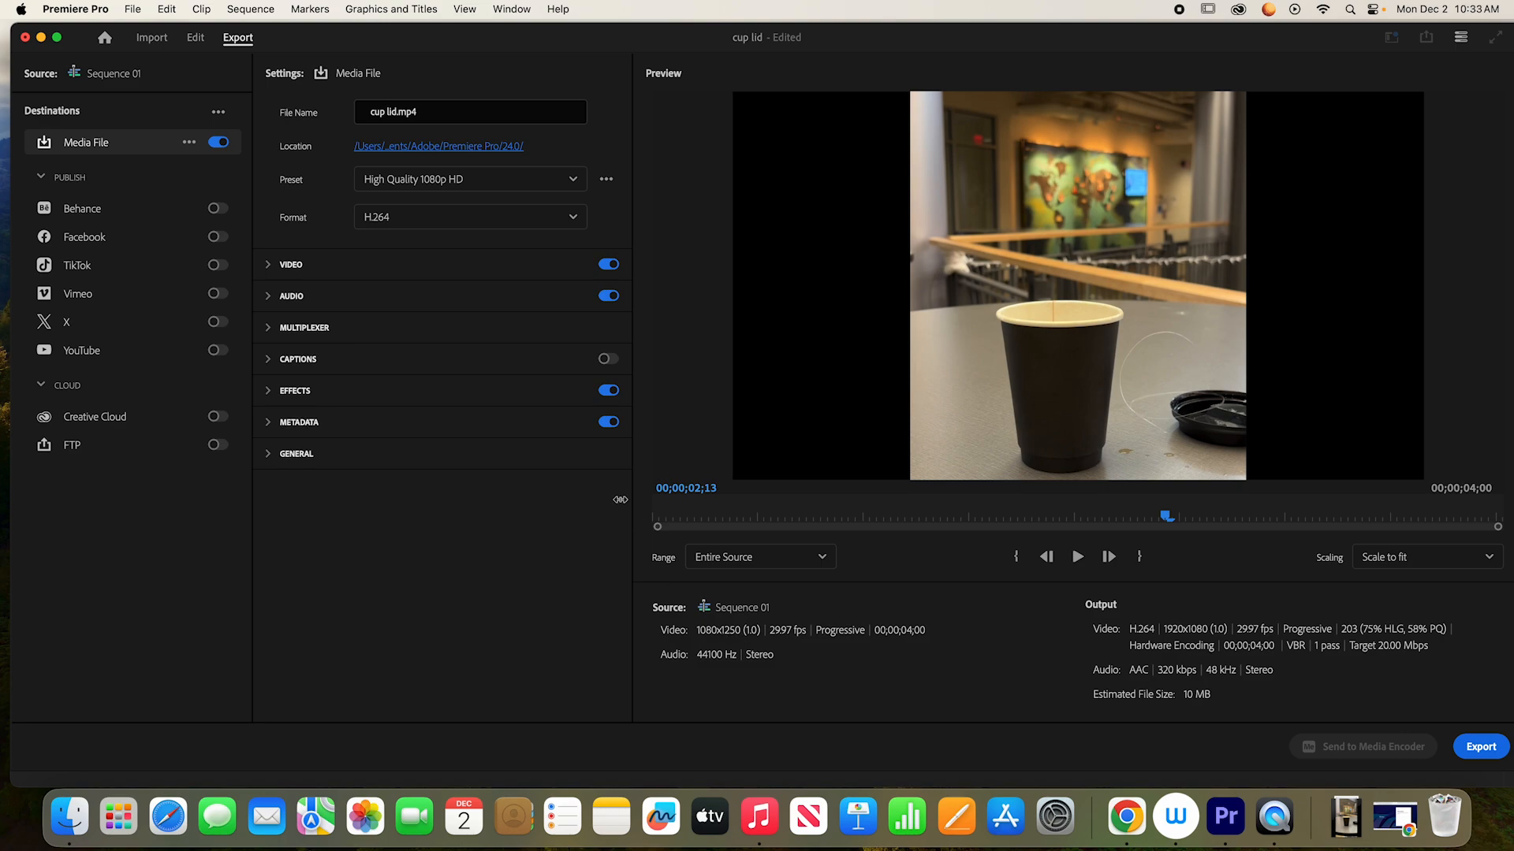
{"action": "left_click", "coordinate": [446, 181]}
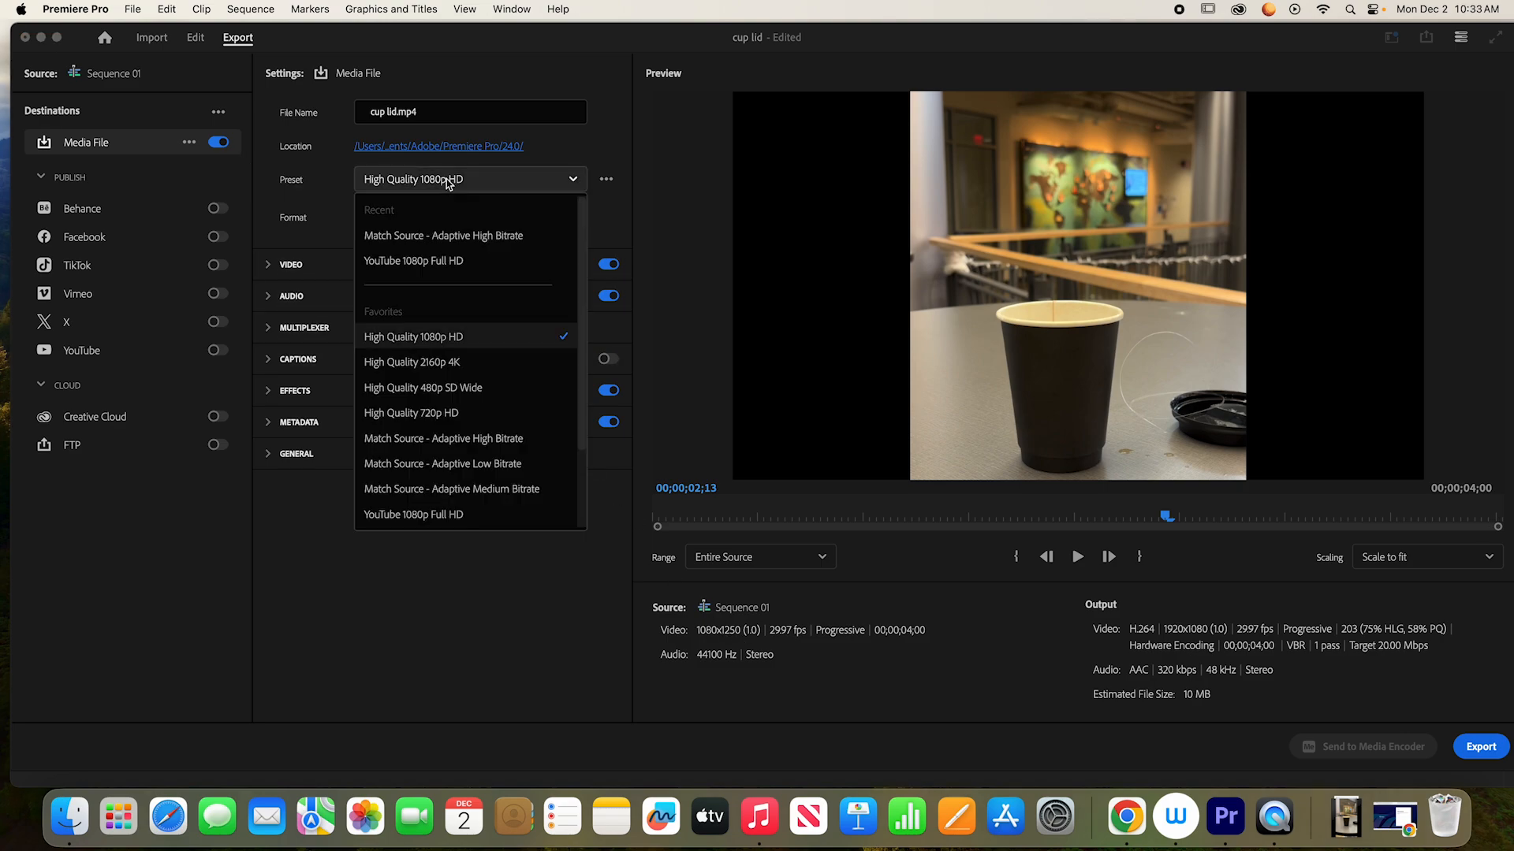
{"action": "left_click", "coordinate": [442, 236]}
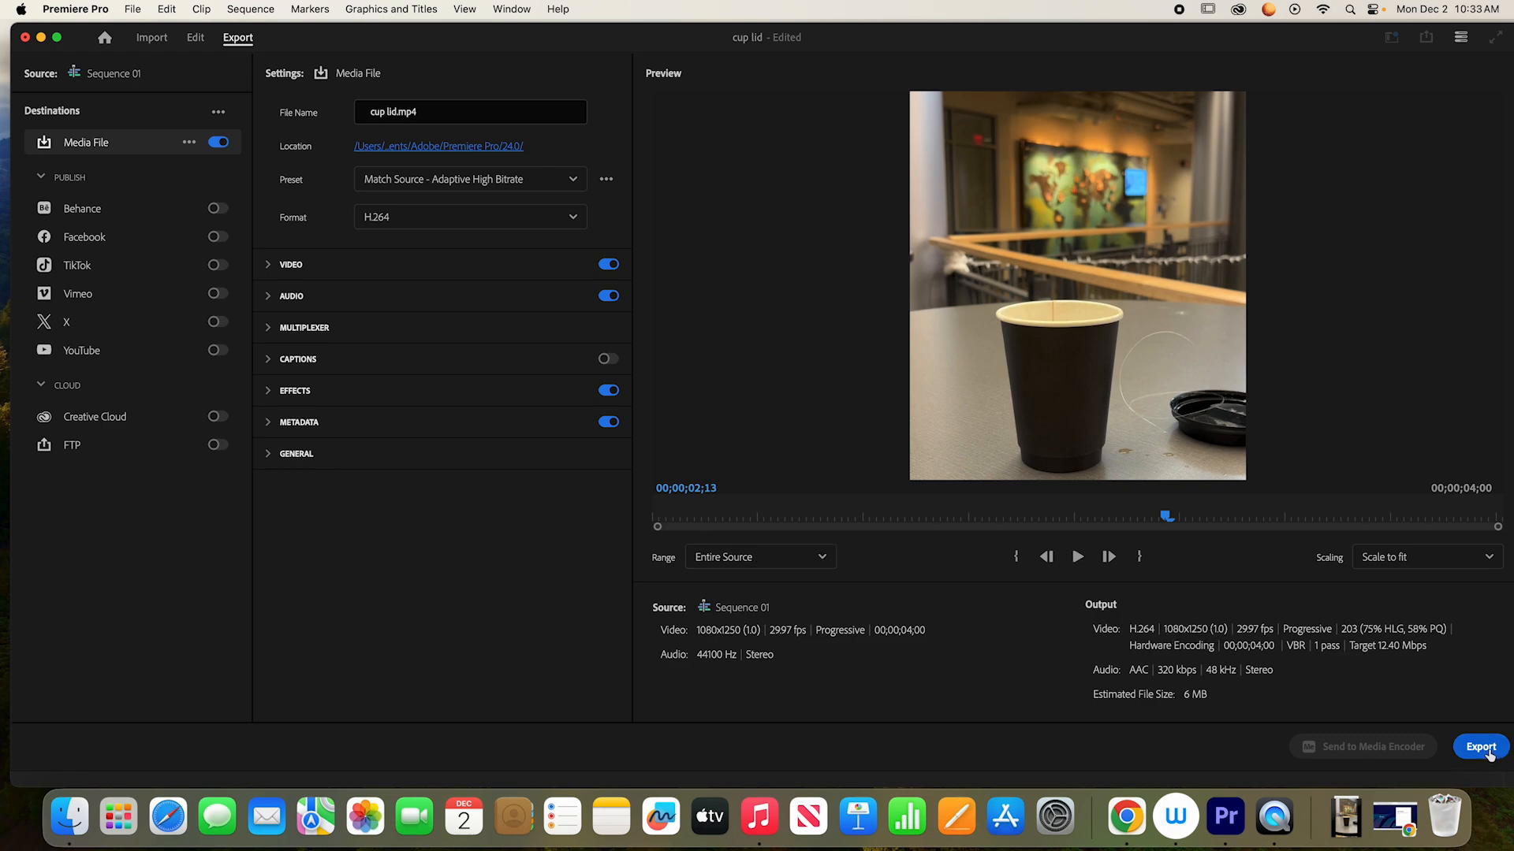
Step: Set the export location to the Desktop and export the sequence as an MP4 video
{"action": "left_click", "coordinate": [440, 147]}
{"action": "left_click", "coordinate": [741, 227]}
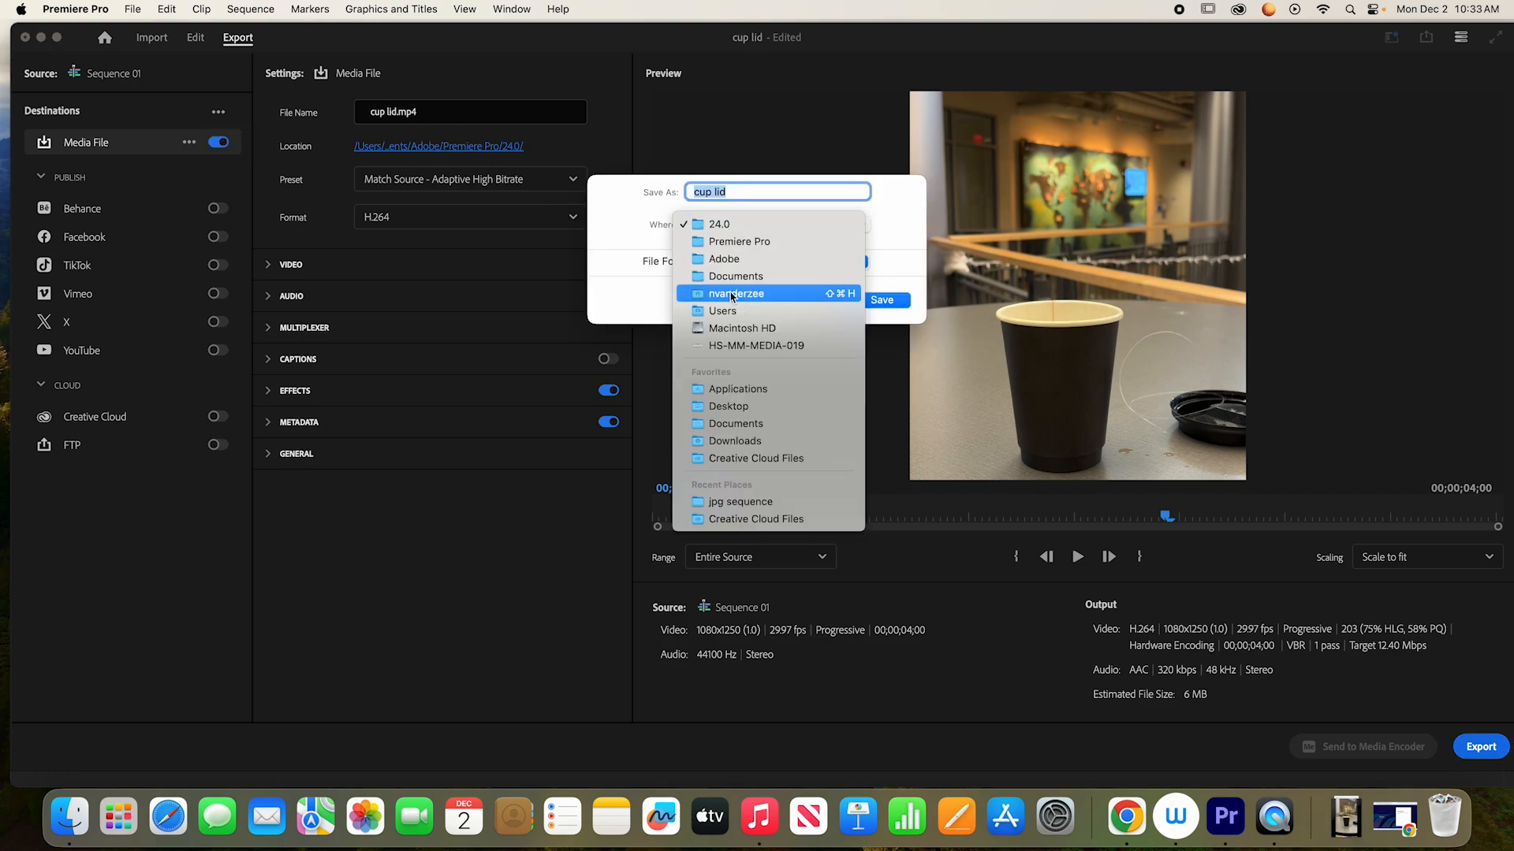
{"action": "left_click", "coordinate": [733, 406]}
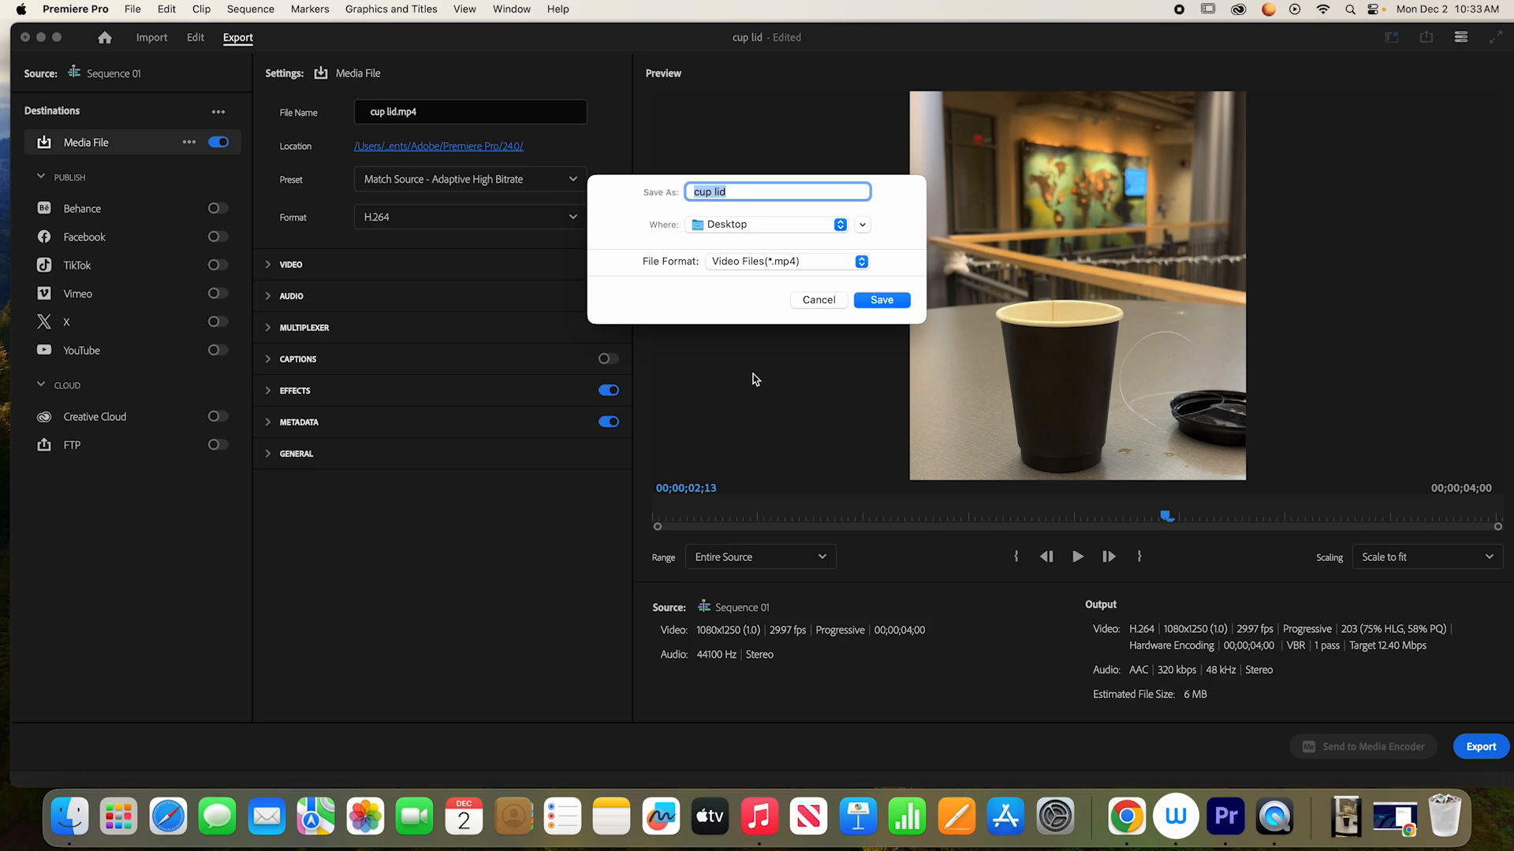
{"action": "left_click", "coordinate": [874, 302]}
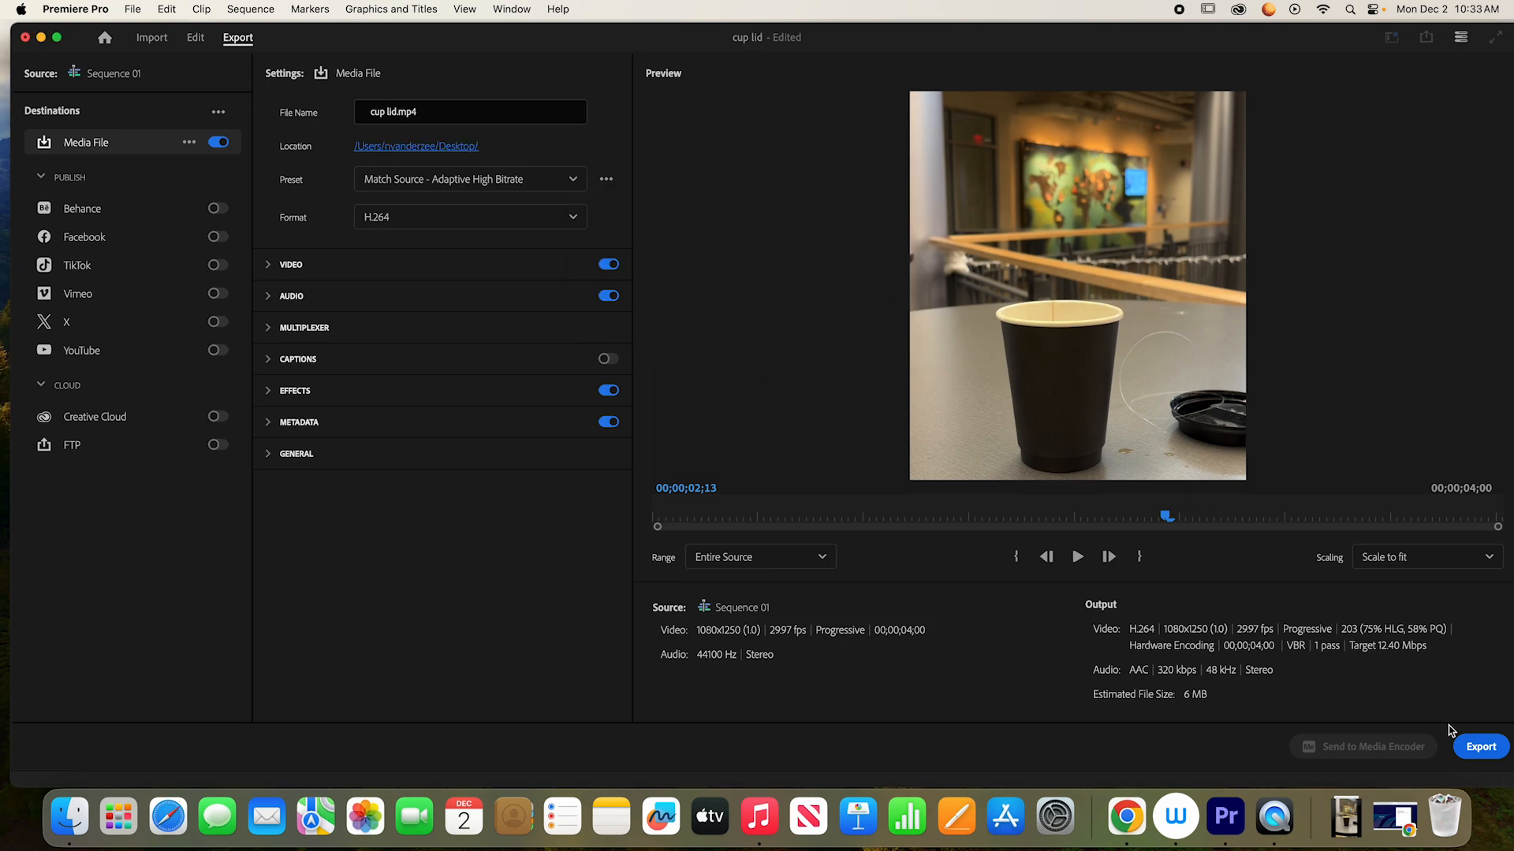
{"action": "left_click", "coordinate": [1481, 748]}
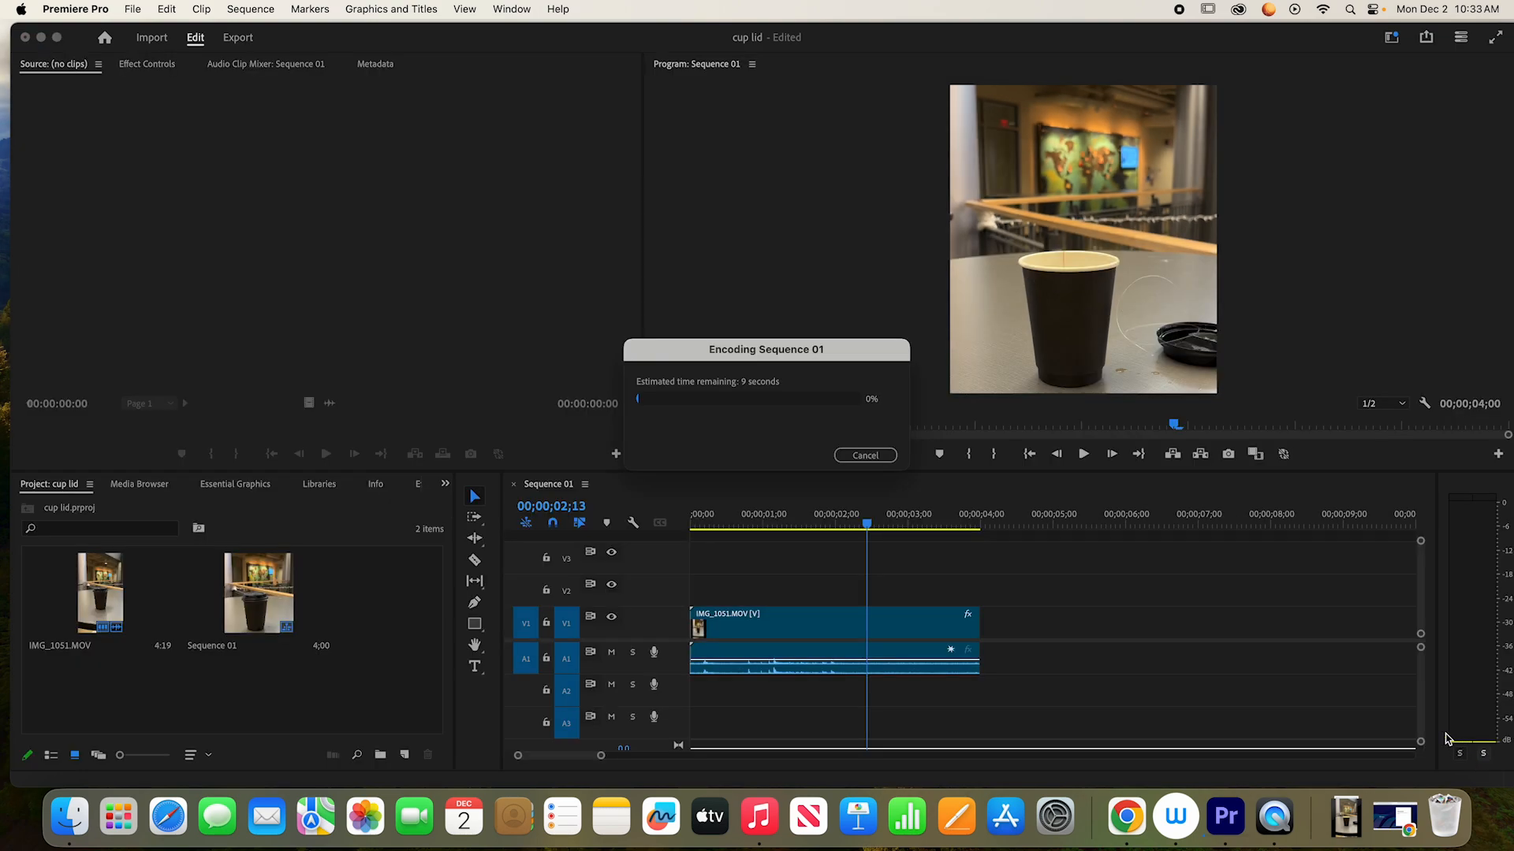